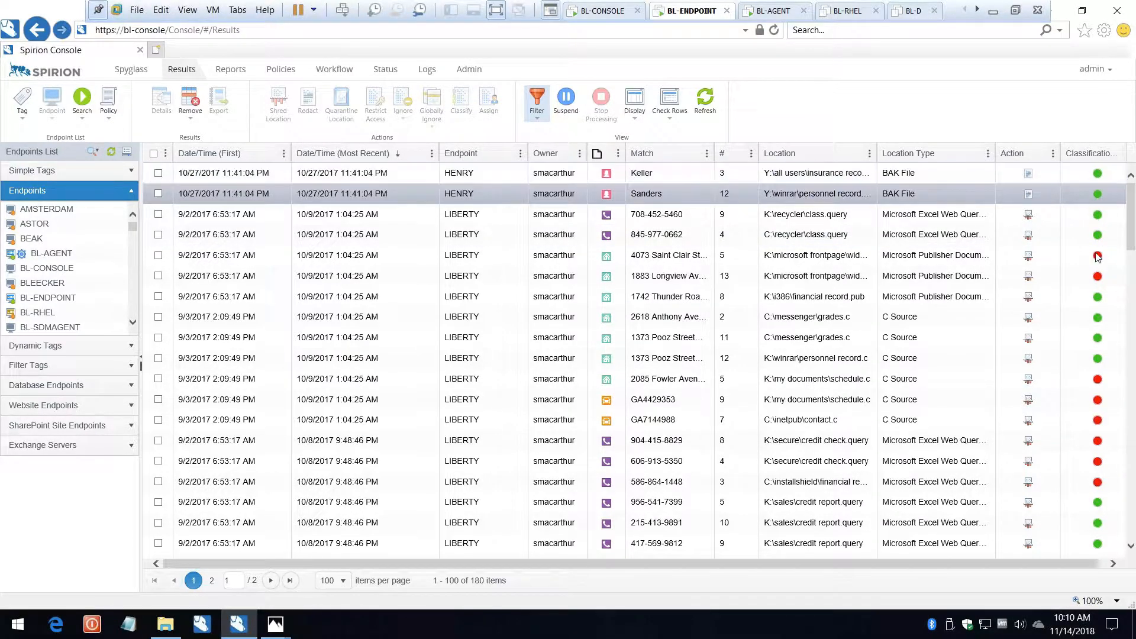
Open the workflow rules, and minimize the console to view the data classification chart on the desktop.
{"action": "mouse_move", "coordinate": [1098, 265]}
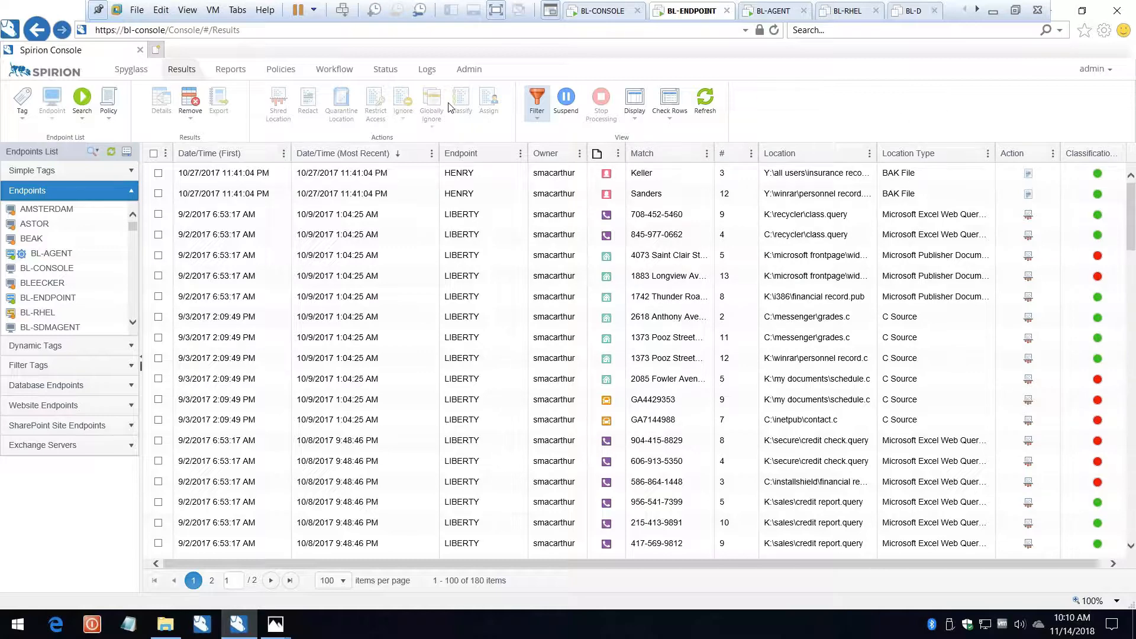
{"action": "left_click", "coordinate": [341, 72]}
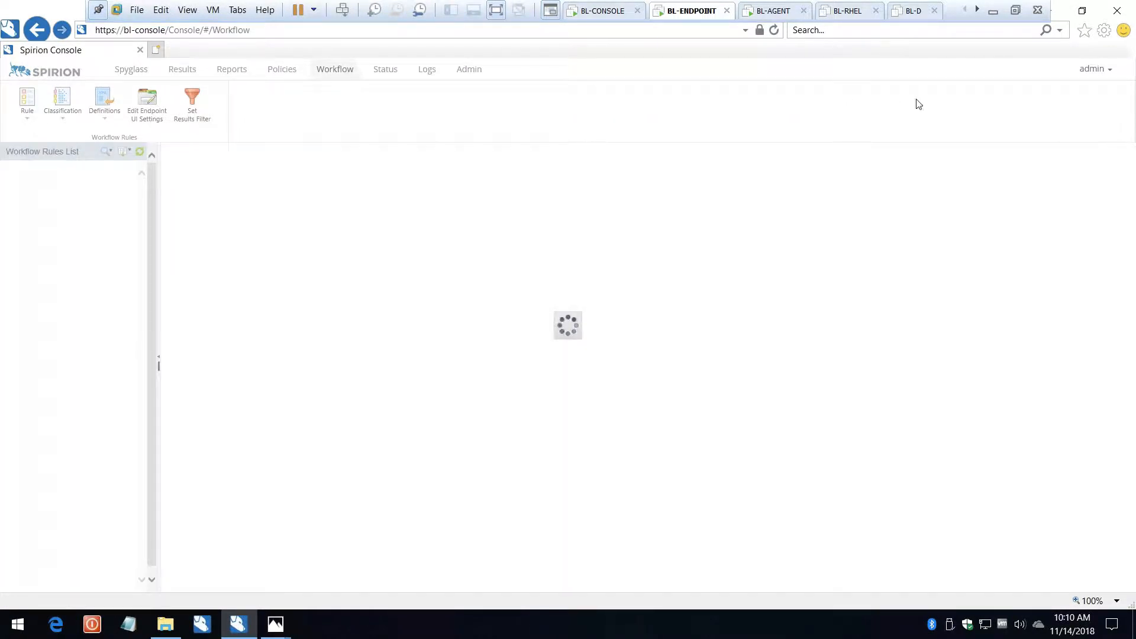
{"action": "left_click", "coordinate": [1038, 10]}
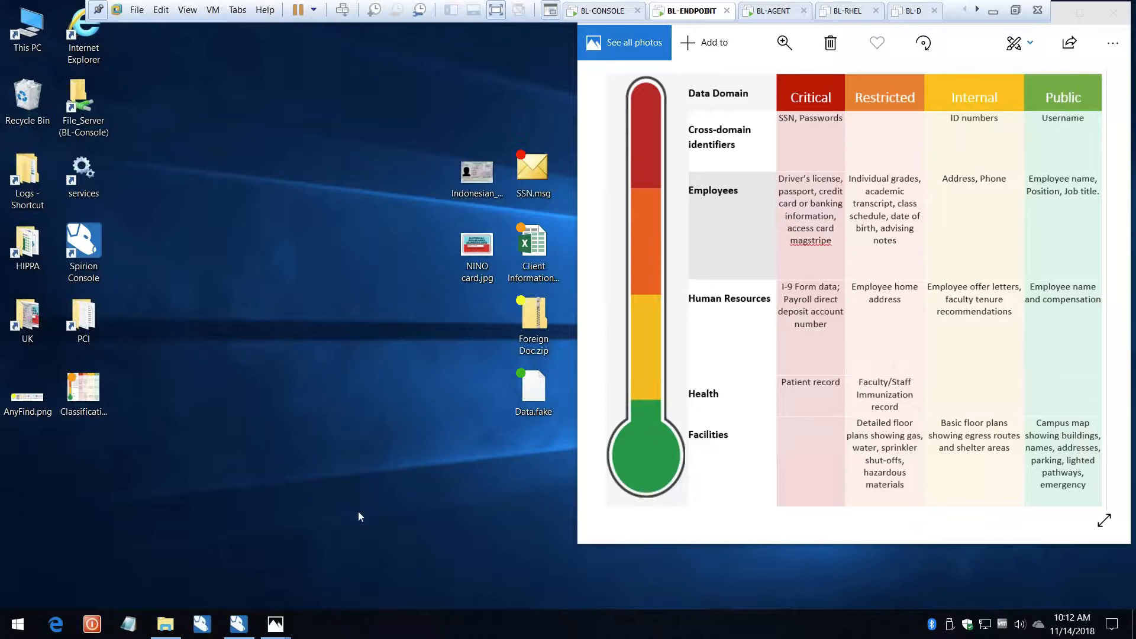
Switch back to the Spirion Console and expand the Critical workflow rules, consulting the desktop classification chart in between.
{"action": "left_click", "coordinate": [241, 625]}
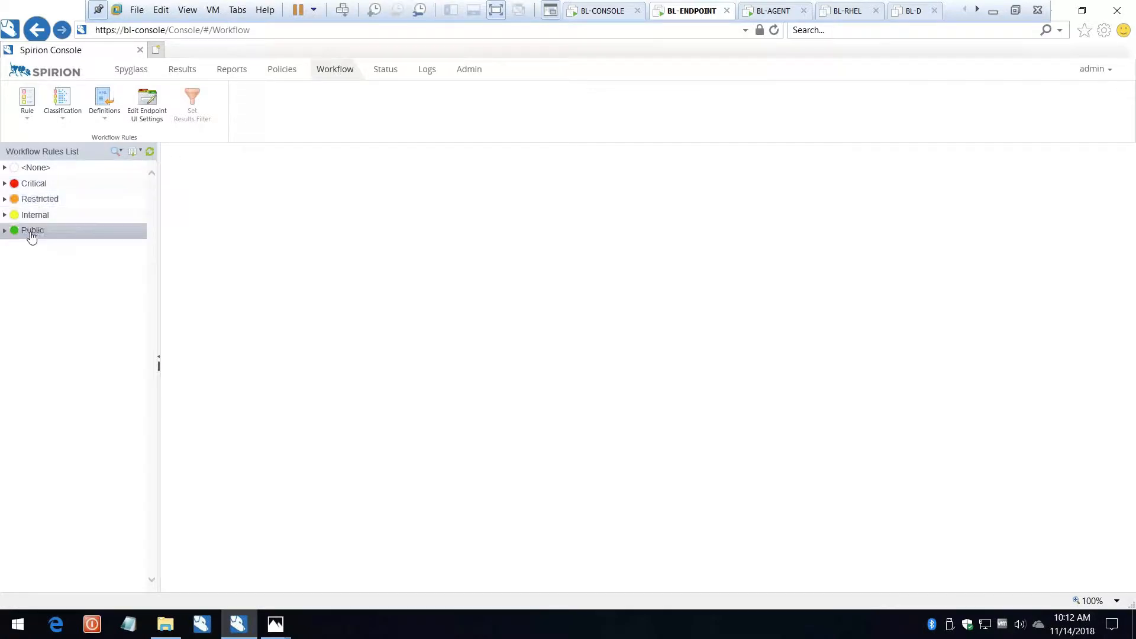
{"action": "left_click", "coordinate": [5, 184]}
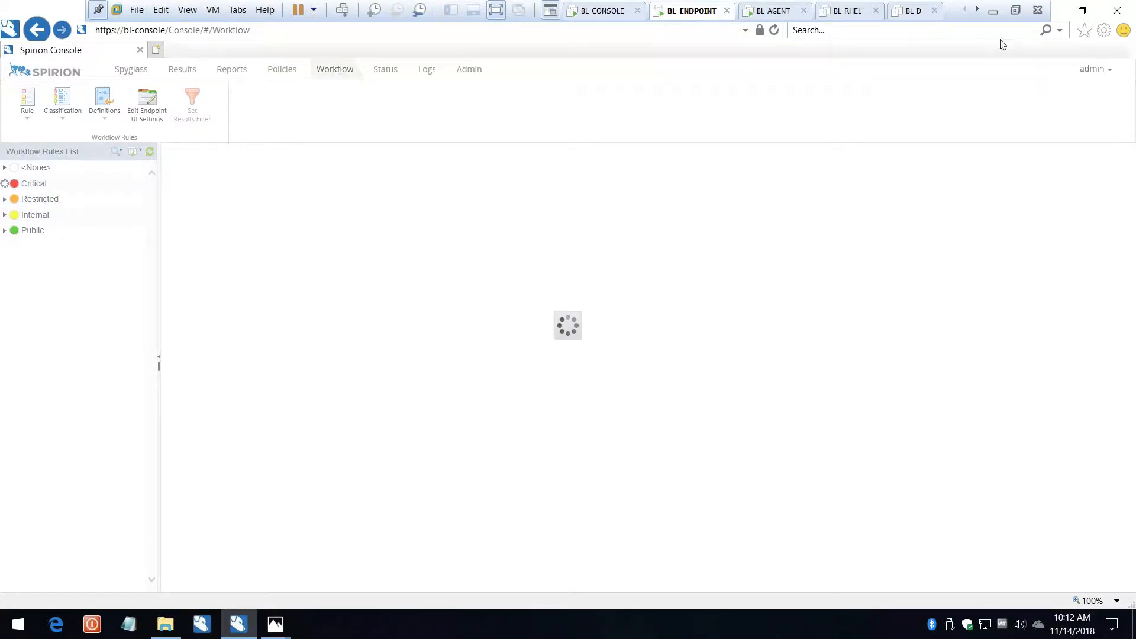
{"action": "left_click", "coordinate": [1058, 10]}
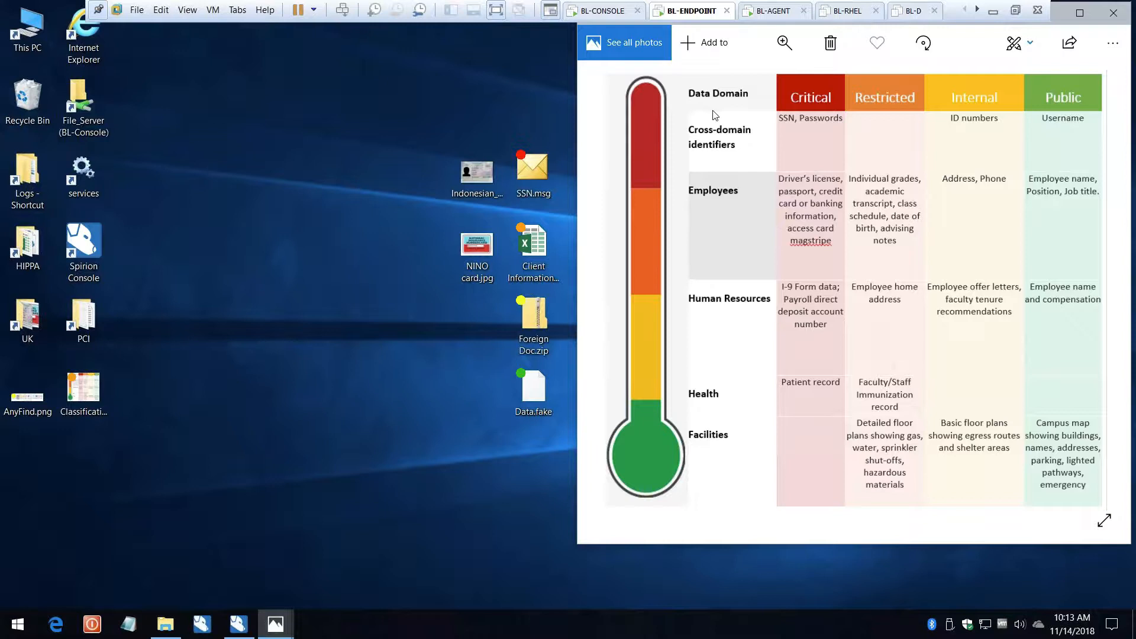
{"action": "left_click", "coordinate": [331, 388]}
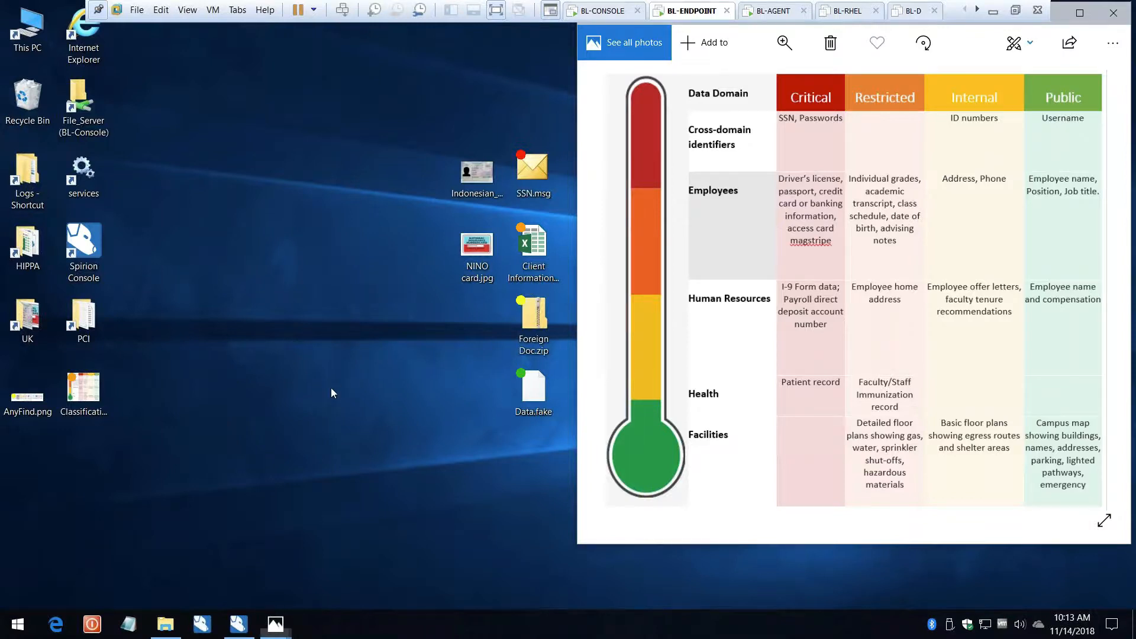
{"action": "left_click", "coordinate": [240, 626]}
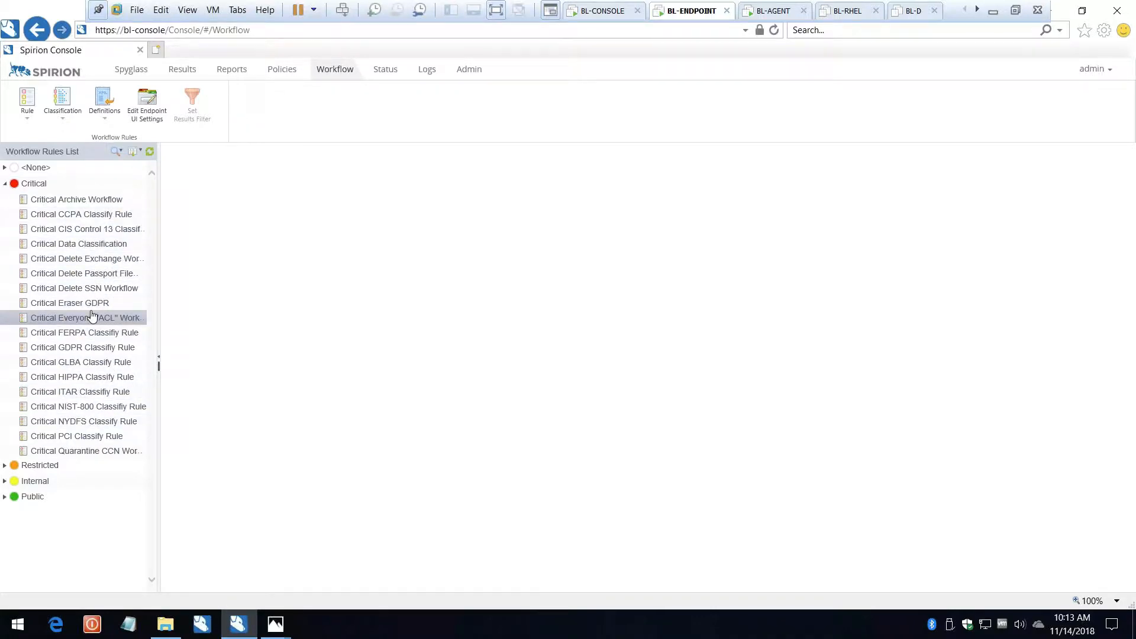
Open the Critical GDPR Classifiy Rule and read through the data types listed in its description.
{"action": "left_click", "coordinate": [111, 348]}
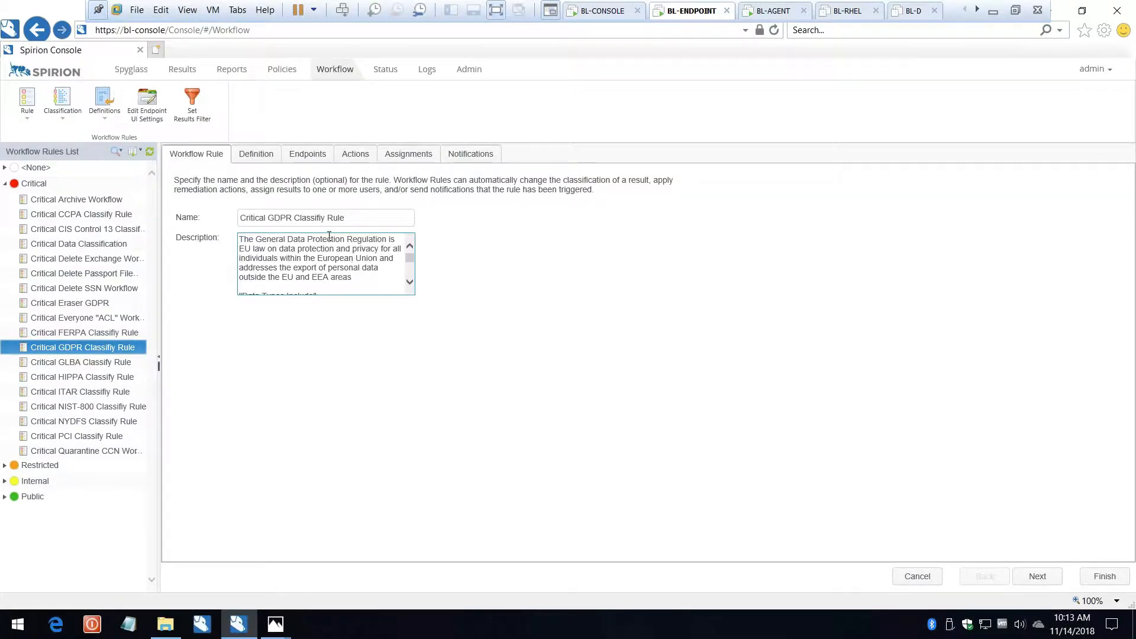
{"action": "left_click", "coordinate": [410, 283]}
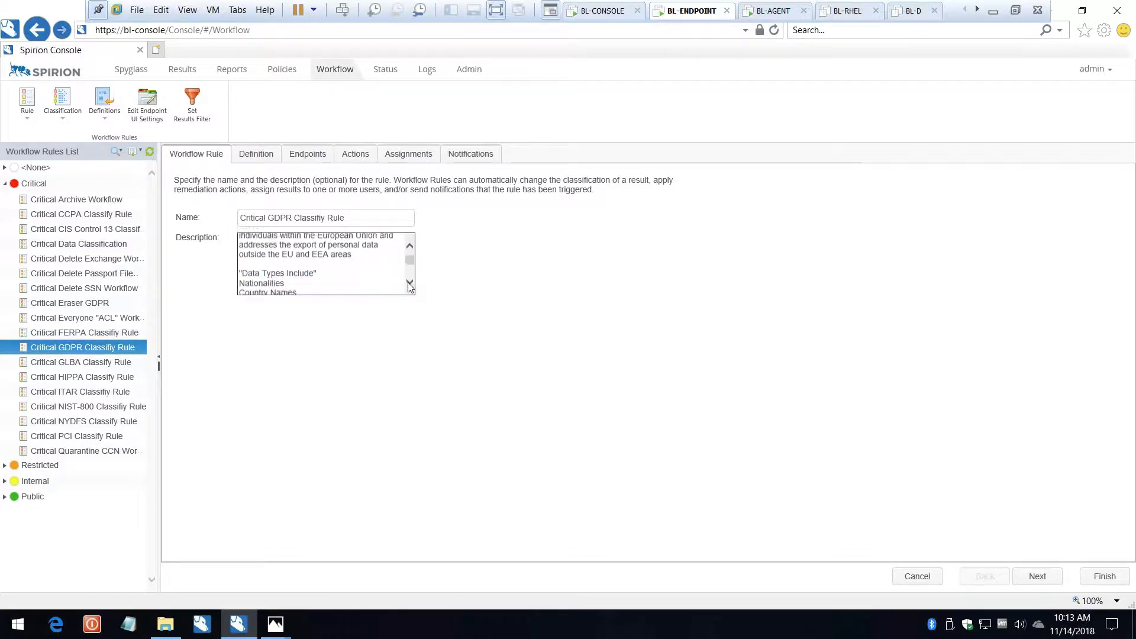
{"action": "left_click", "coordinate": [409, 283]}
{"action": "left_click", "coordinate": [409, 283]}
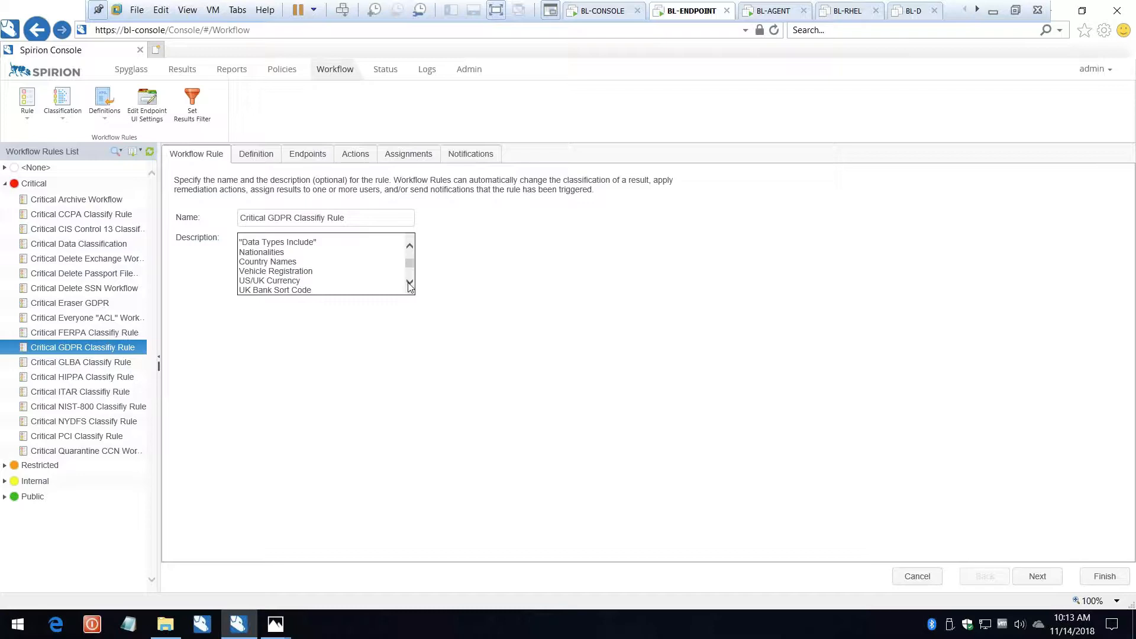
{"action": "left_click", "coordinate": [410, 283]}
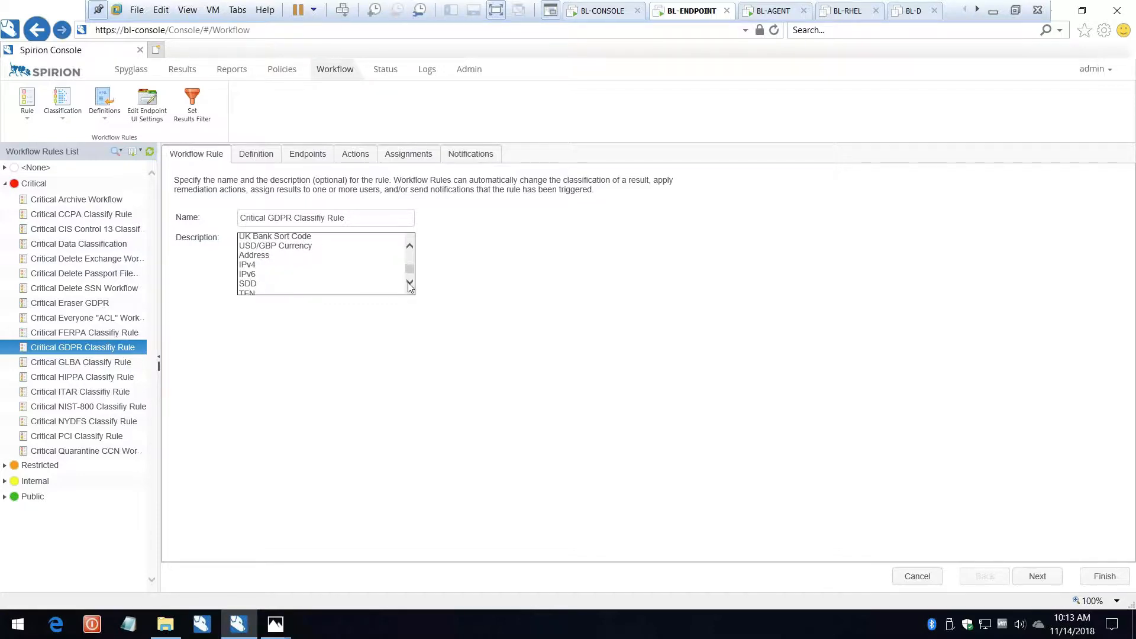
{"action": "left_click", "coordinate": [410, 283]}
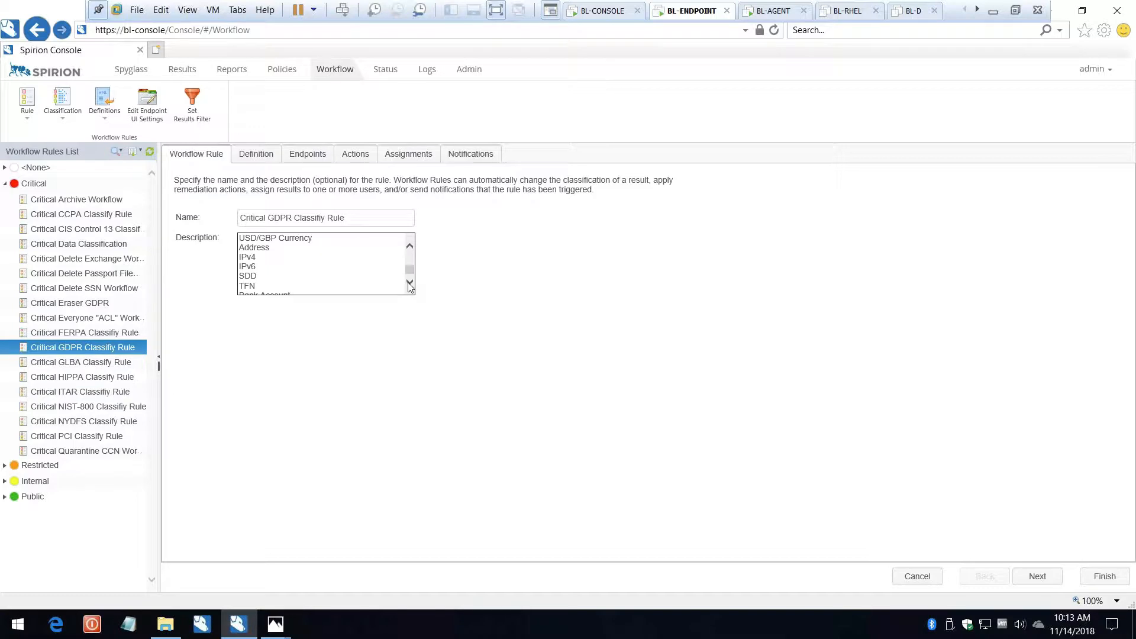
{"action": "left_click", "coordinate": [409, 283]}
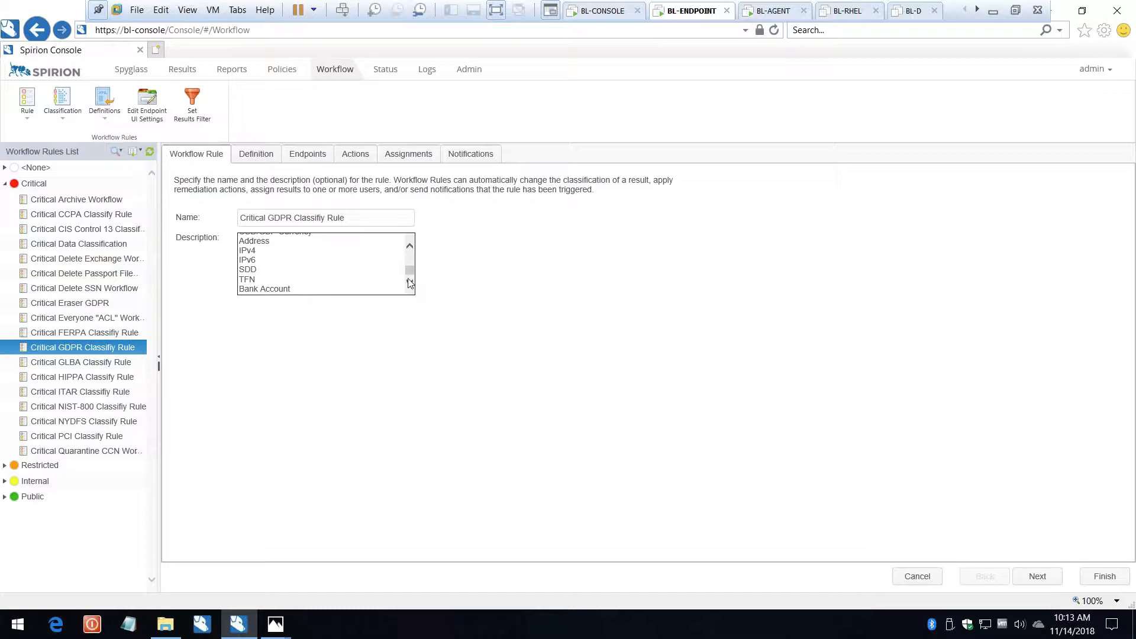
{"action": "left_click", "coordinate": [410, 248]}
{"action": "left_click", "coordinate": [411, 247]}
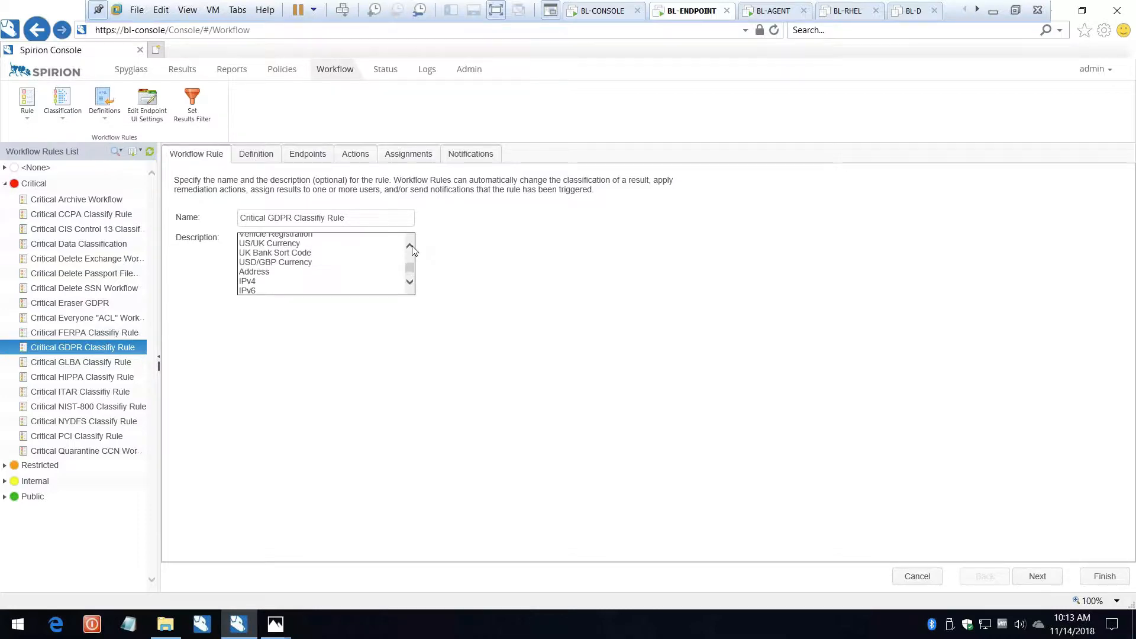
{"action": "left_click", "coordinate": [411, 247]}
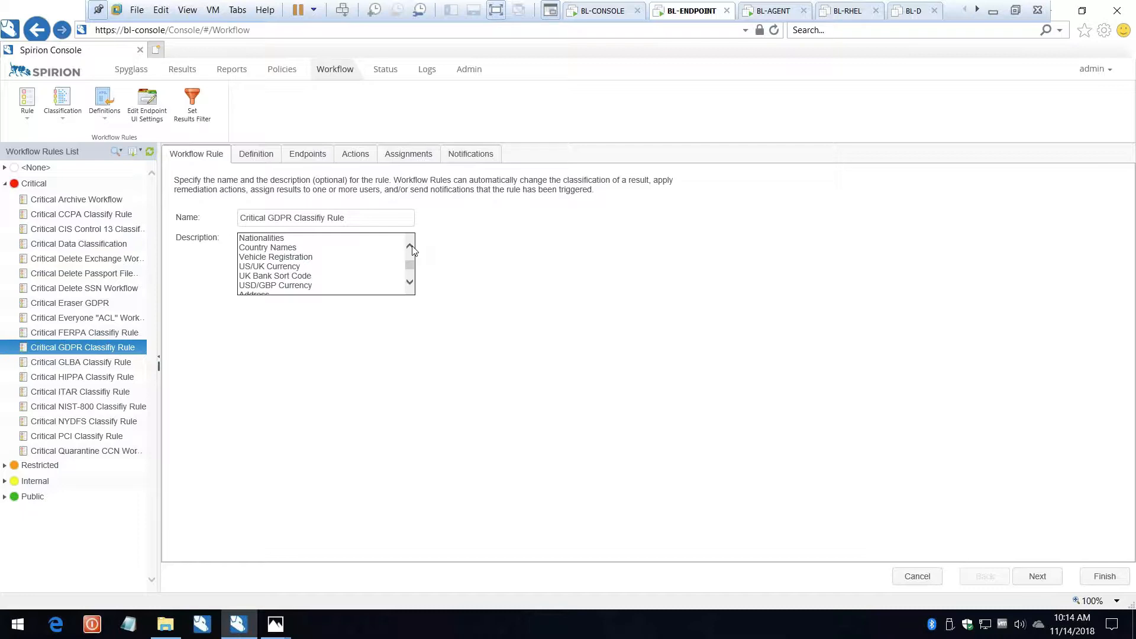
Examine the GDPR rule's definition and the full list of data types selected in its first condition.
{"action": "left_click", "coordinate": [251, 158]}
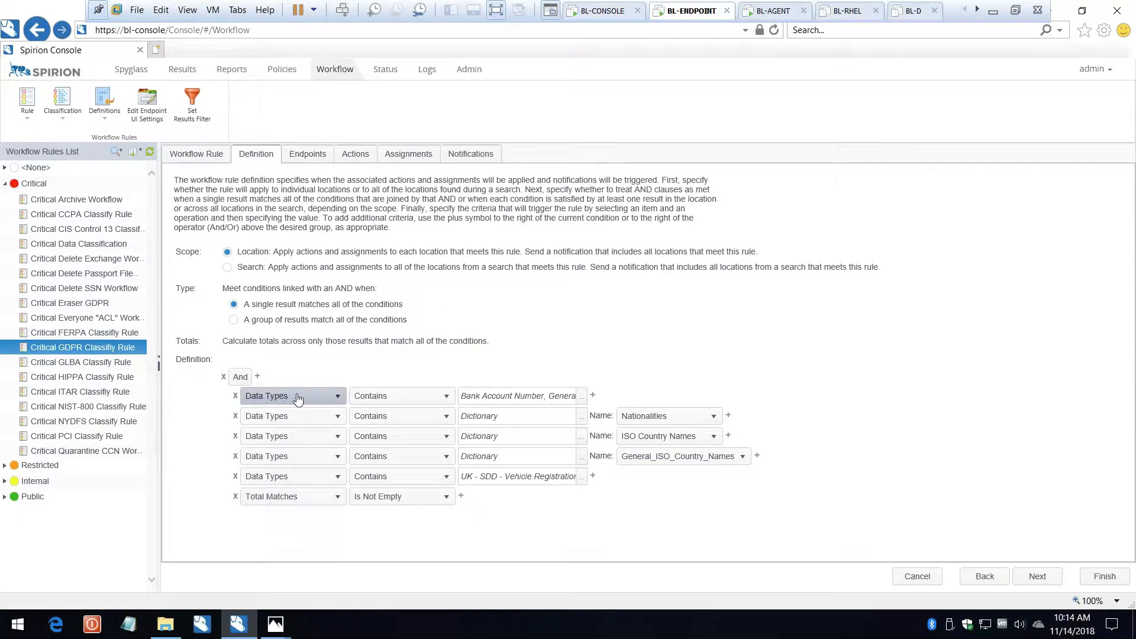
{"action": "left_click", "coordinate": [581, 397]}
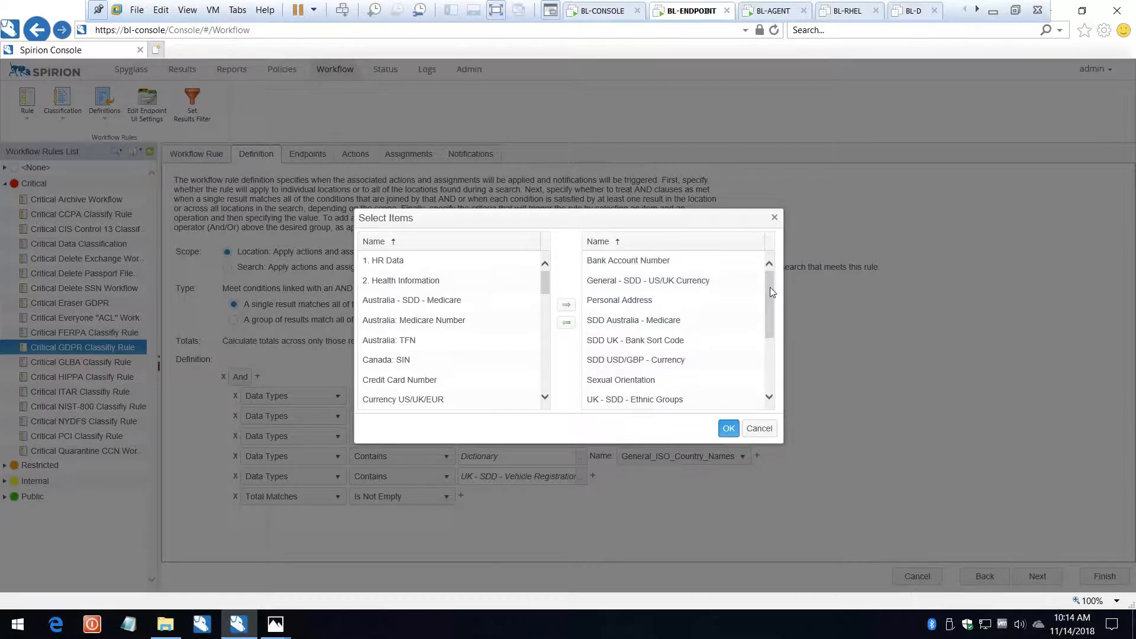
{"action": "left_click_drag", "start_coordinate": [769, 287], "coordinate": [768, 348]}
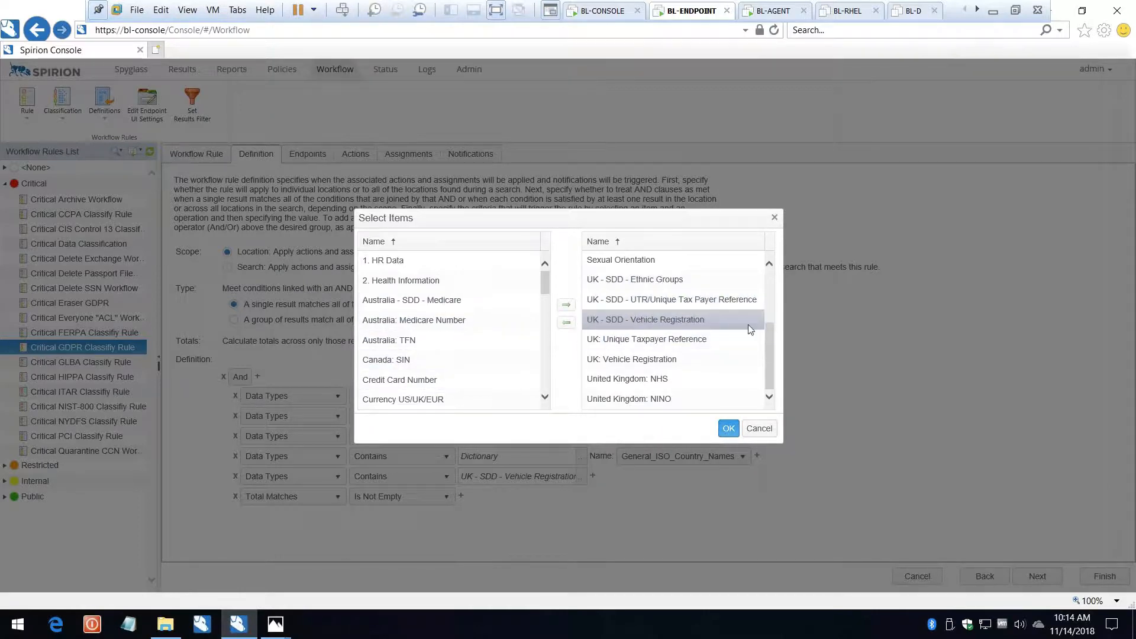
{"action": "mouse_move", "coordinate": [771, 335]}
{"action": "left_mouse_down"}
{"action": "mouse_move", "coordinate": [768, 276]}
{"action": "mouse_move", "coordinate": [767, 349]}
{"action": "left_mouse_up"}
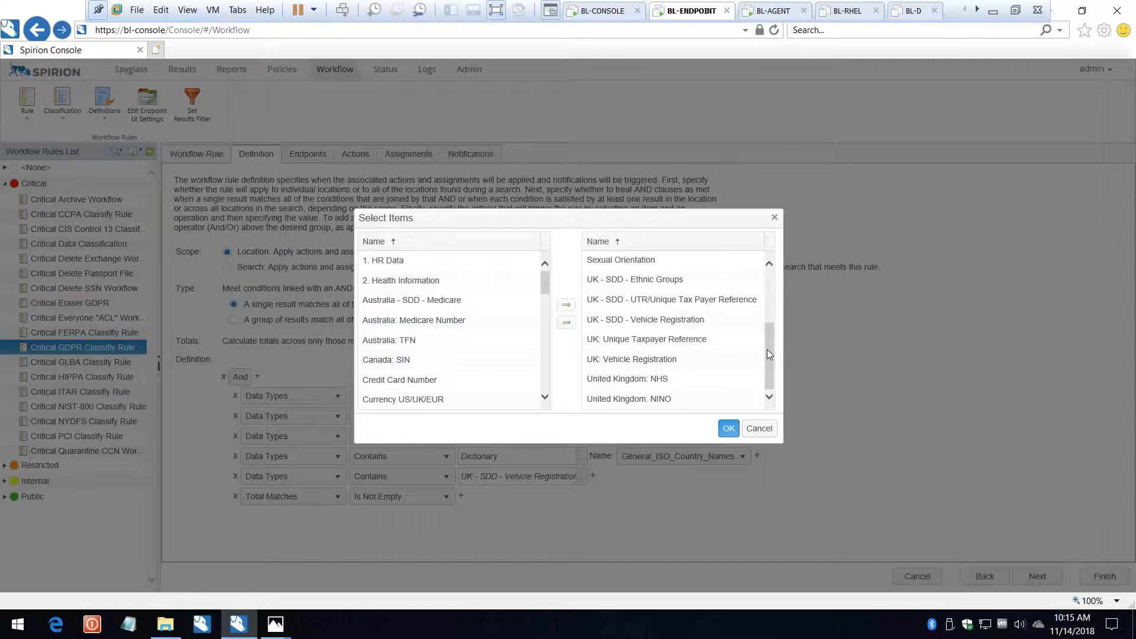
{"action": "left_click", "coordinate": [760, 429]}
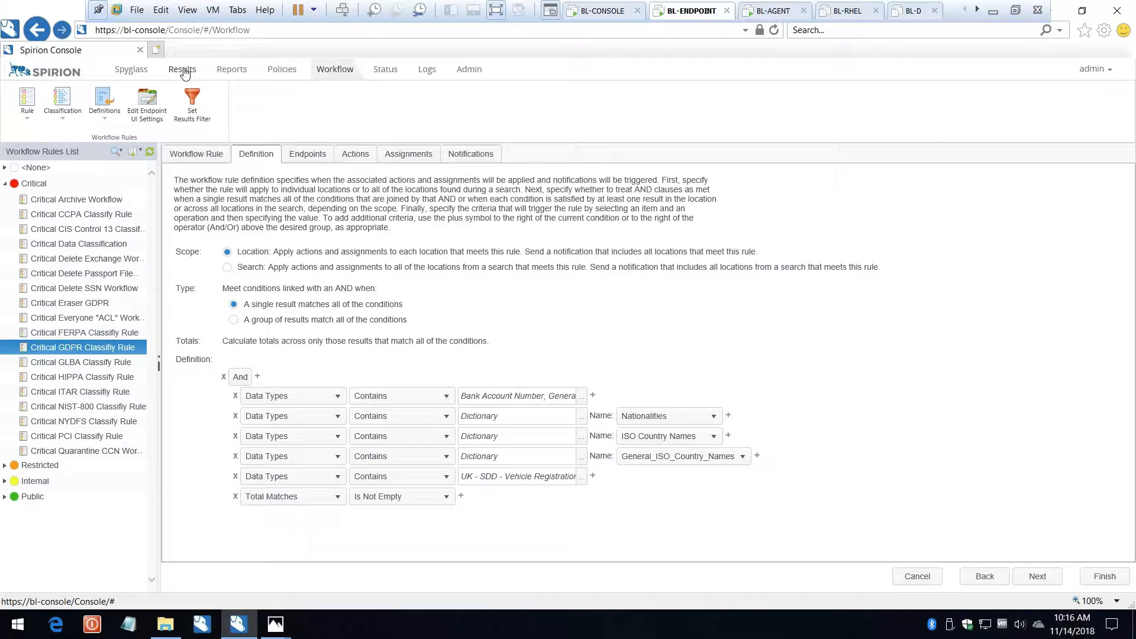
Review the GDPR rule's actions, and show the four color-tagged desktop files beside the classification chart.
{"action": "left_click", "coordinate": [354, 156]}
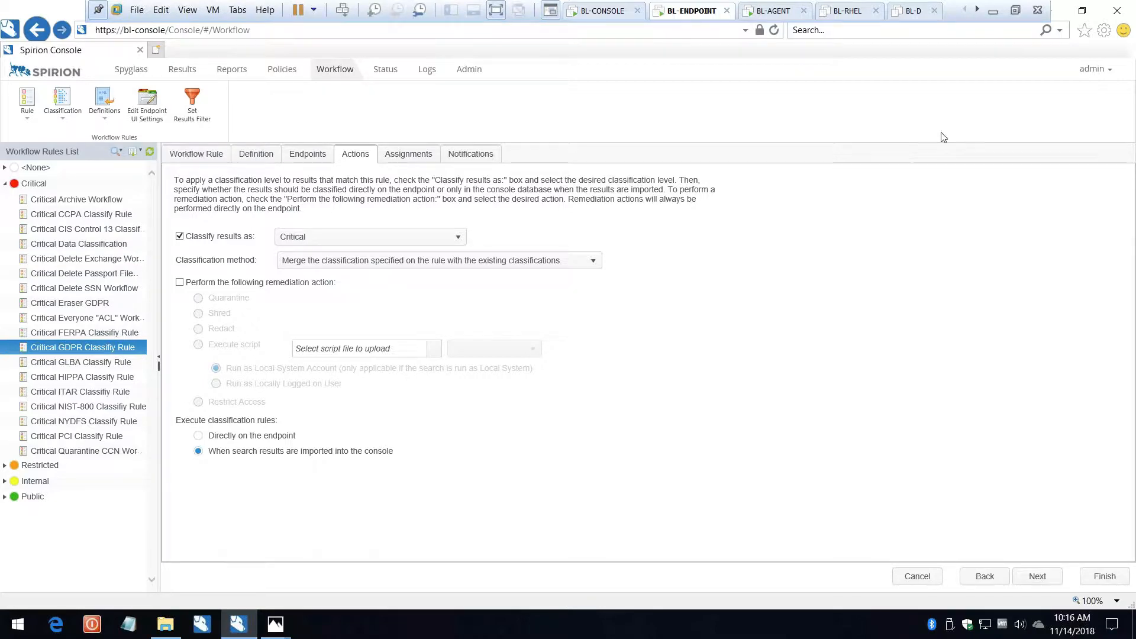
{"action": "left_click", "coordinate": [1058, 12]}
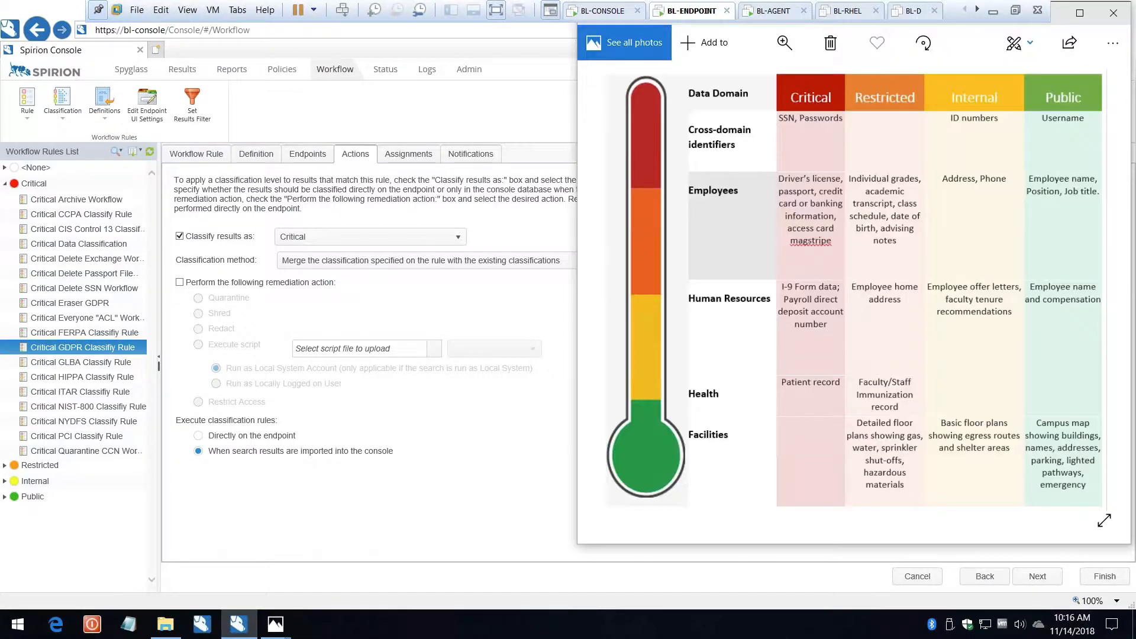
{"action": "left_click_drag", "start_coordinate": [534, 205], "coordinate": [538, 461]}
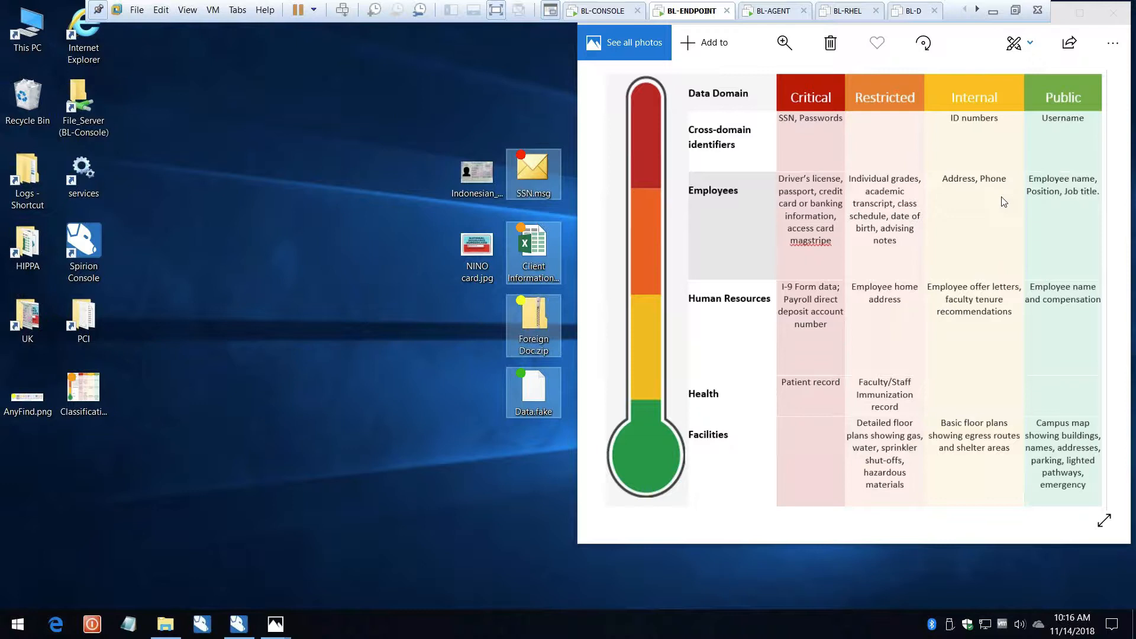
{"action": "left_click", "coordinate": [406, 465]}
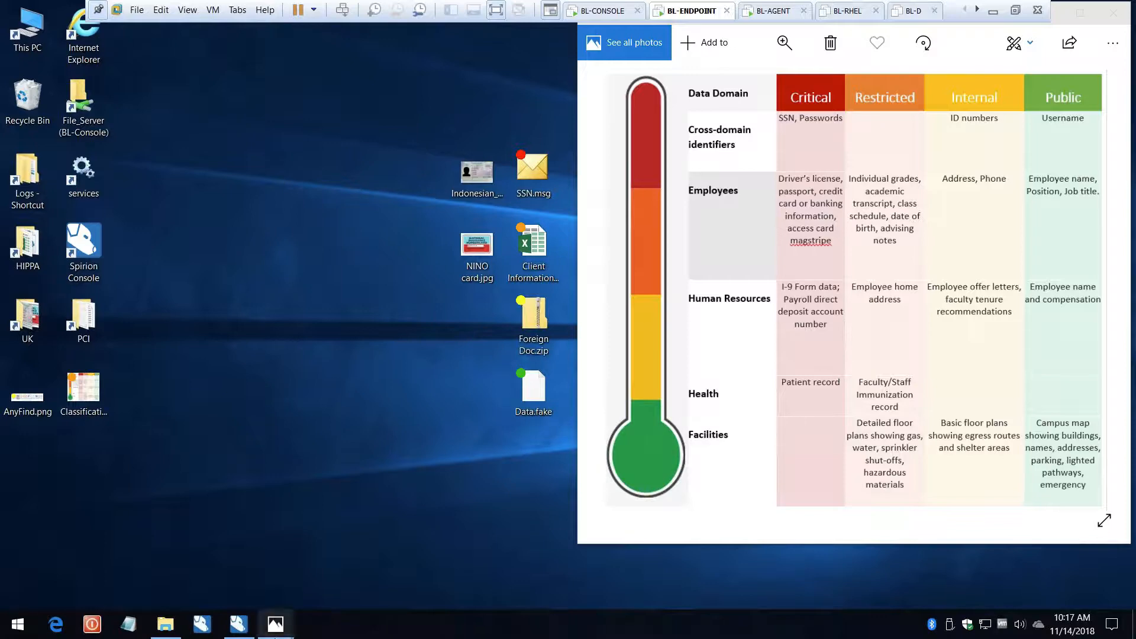
{"action": "left_click", "coordinate": [324, 569]}
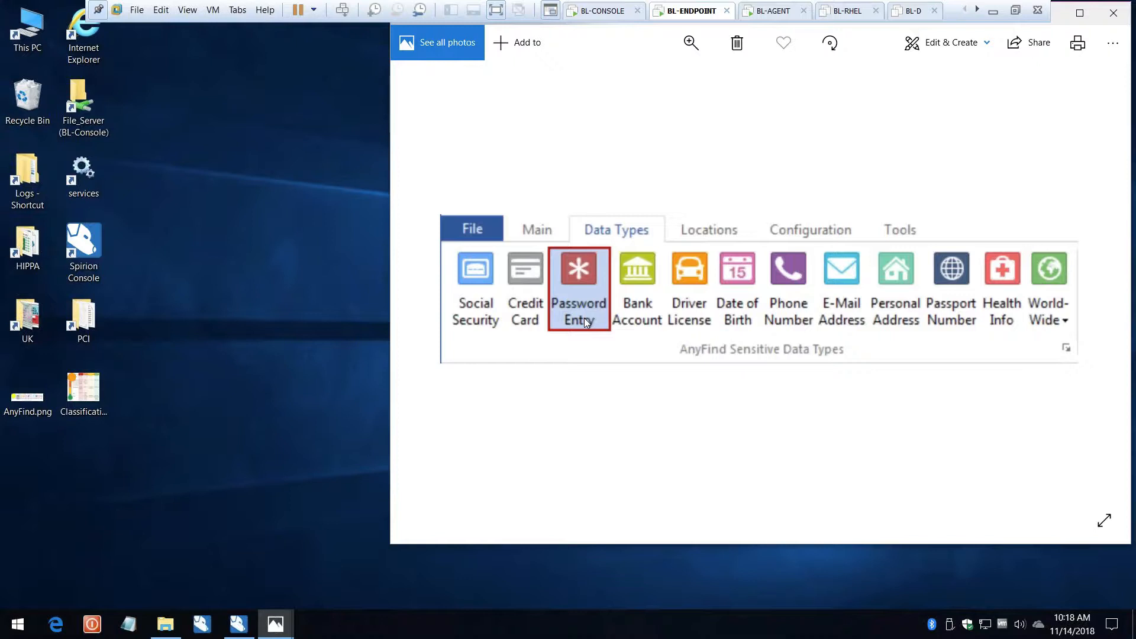
Switch to the Spirion Console, revisit the results, and open the administration's sensitive data types with their list enlarged.
{"action": "left_click", "coordinate": [240, 626]}
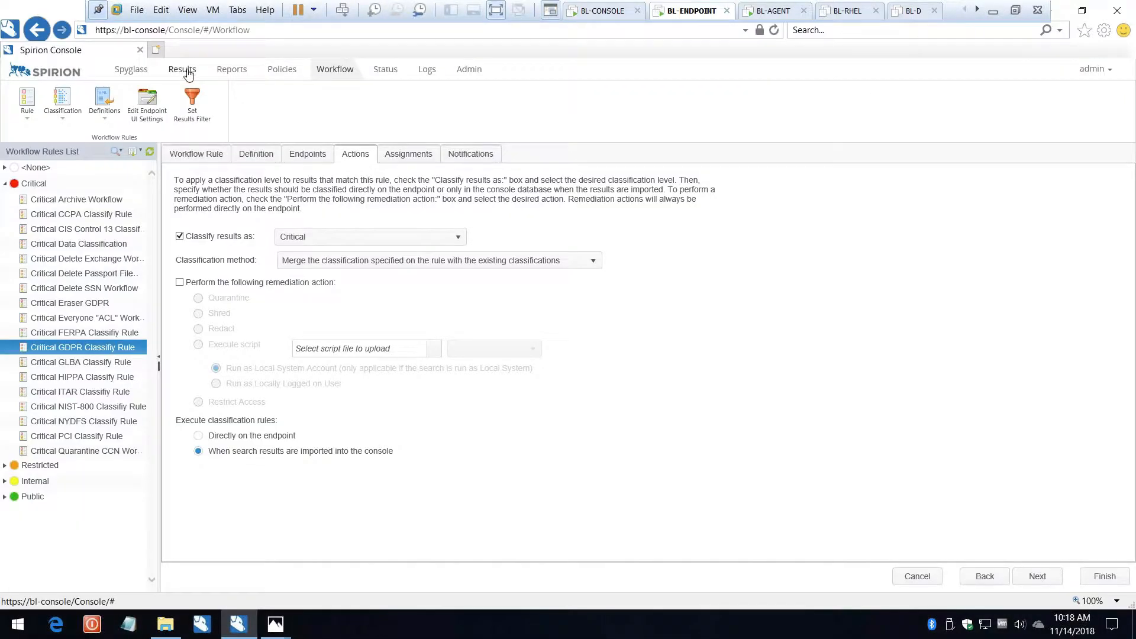
{"action": "left_click", "coordinate": [186, 70]}
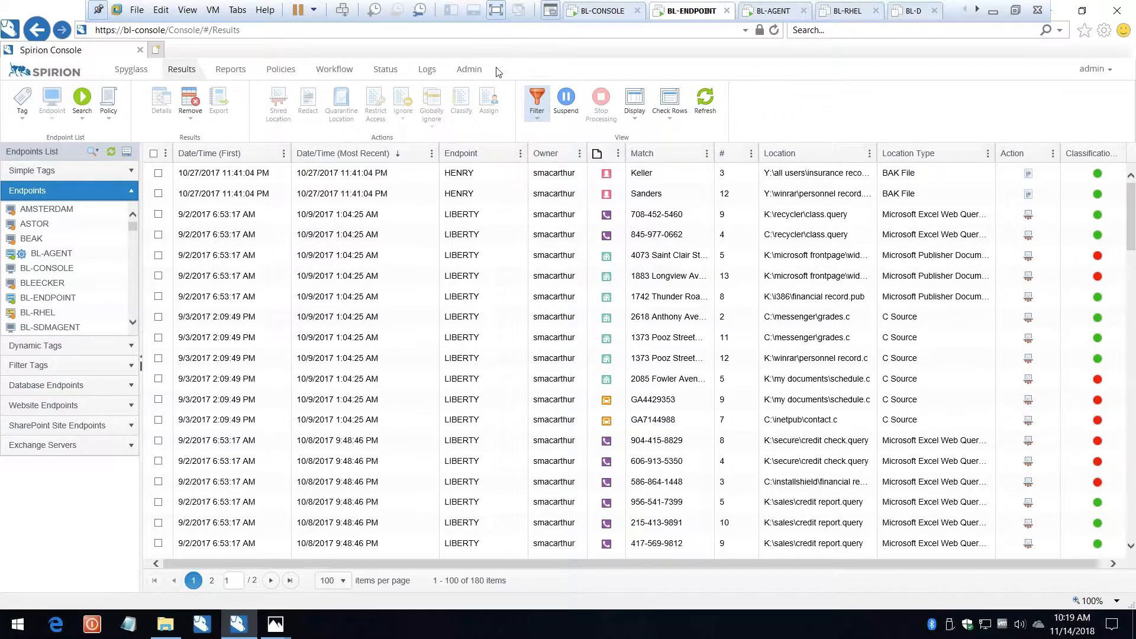
{"action": "left_click", "coordinate": [473, 71]}
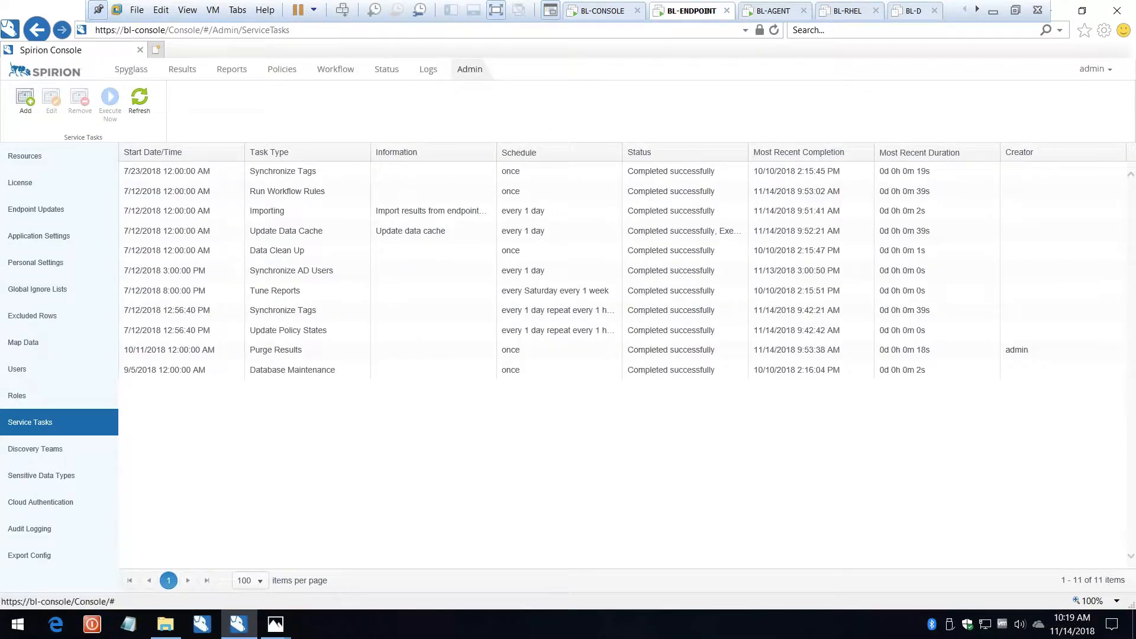
{"action": "left_click", "coordinate": [46, 477]}
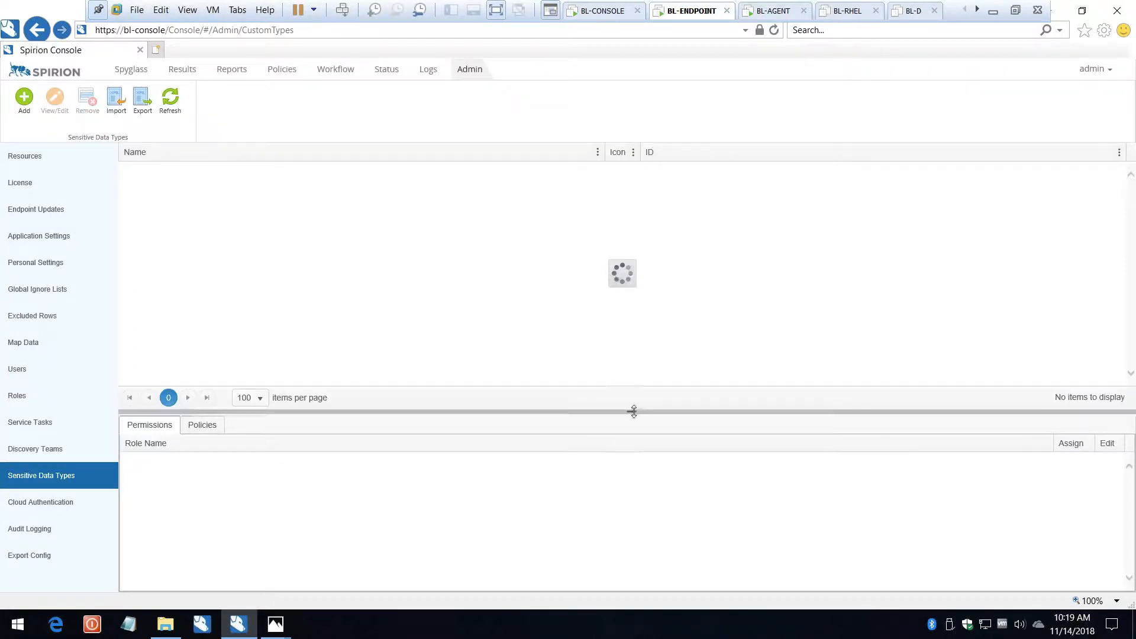
{"action": "left_click_drag", "start_coordinate": [631, 411], "coordinate": [628, 547]}
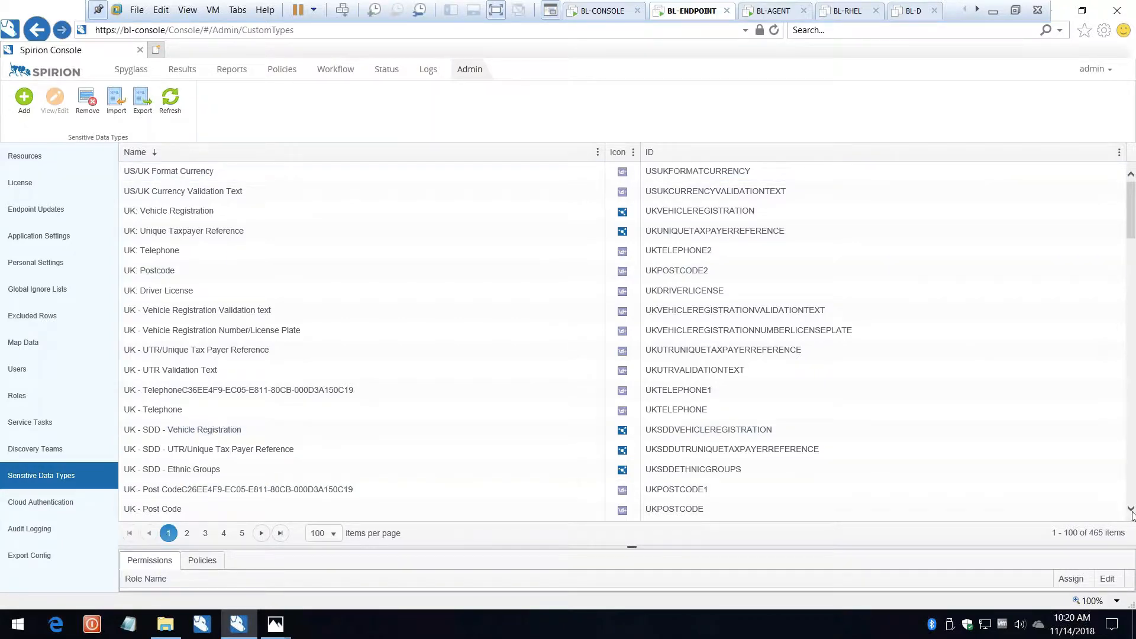
Look through the custom sensitive data types for the UK, Turkey, Switzerland and Sweden.
{"action": "scroll", "coordinate": [1131, 514], "scroll_direction": "down", "scroll_amount": 4}
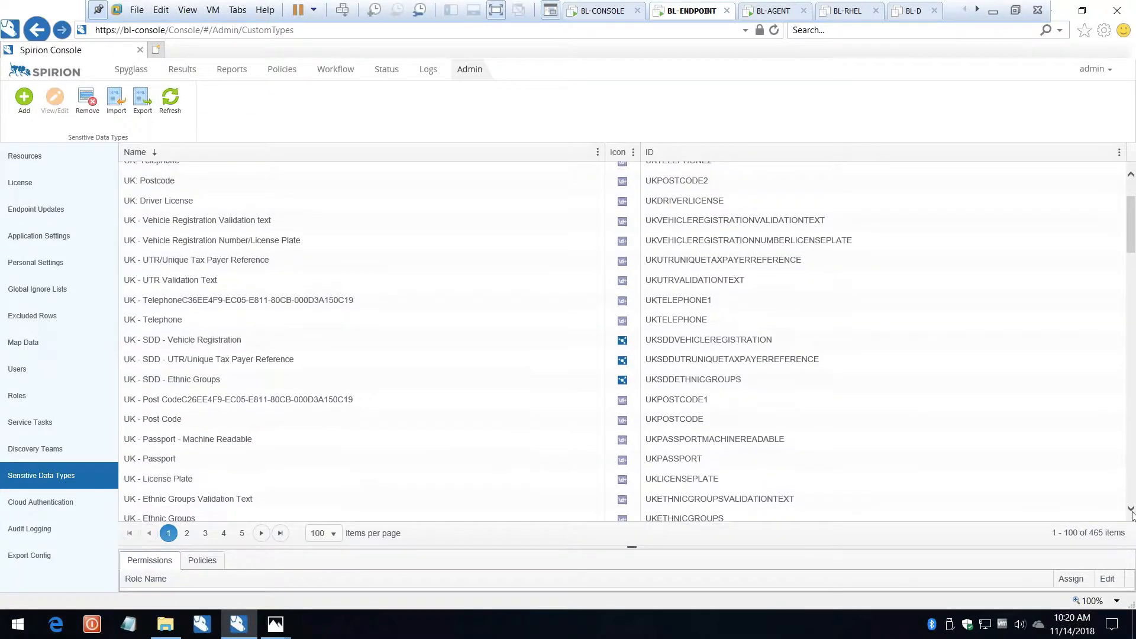
{"action": "scroll", "coordinate": [1132, 514], "scroll_direction": "down", "scroll_amount": 1}
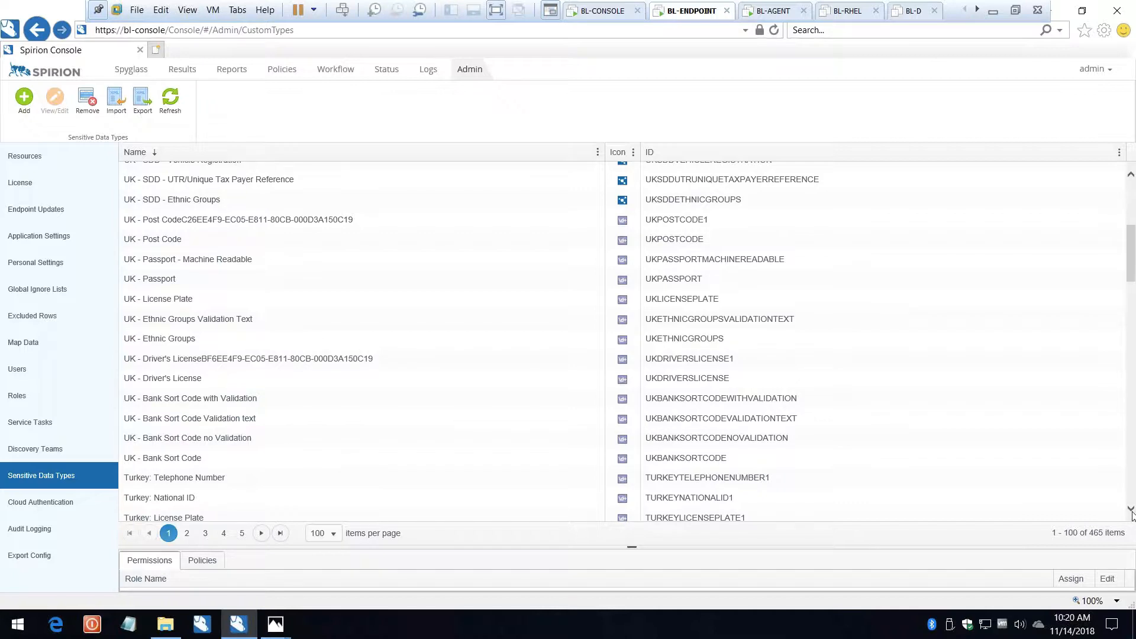
{"action": "left_click", "coordinate": [1132, 512]}
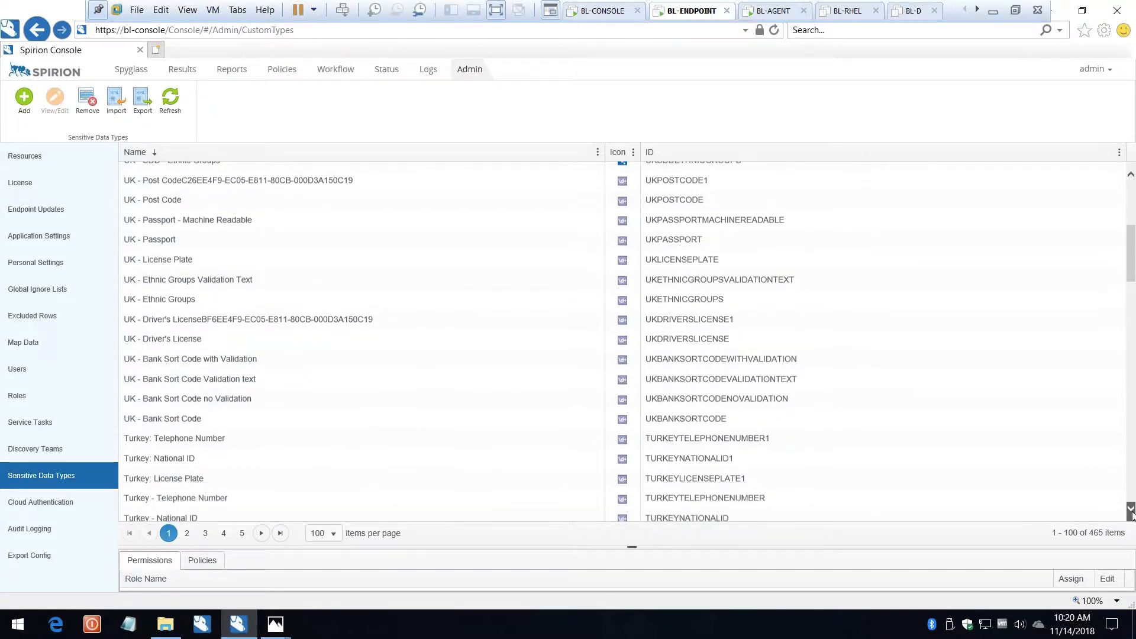
{"action": "left_click", "coordinate": [1132, 512]}
{"action": "left_click", "coordinate": [1132, 511]}
{"action": "left_click", "coordinate": [1132, 512]}
{"action": "left_click", "coordinate": [1132, 512]}
{"action": "left_click", "coordinate": [1131, 512]}
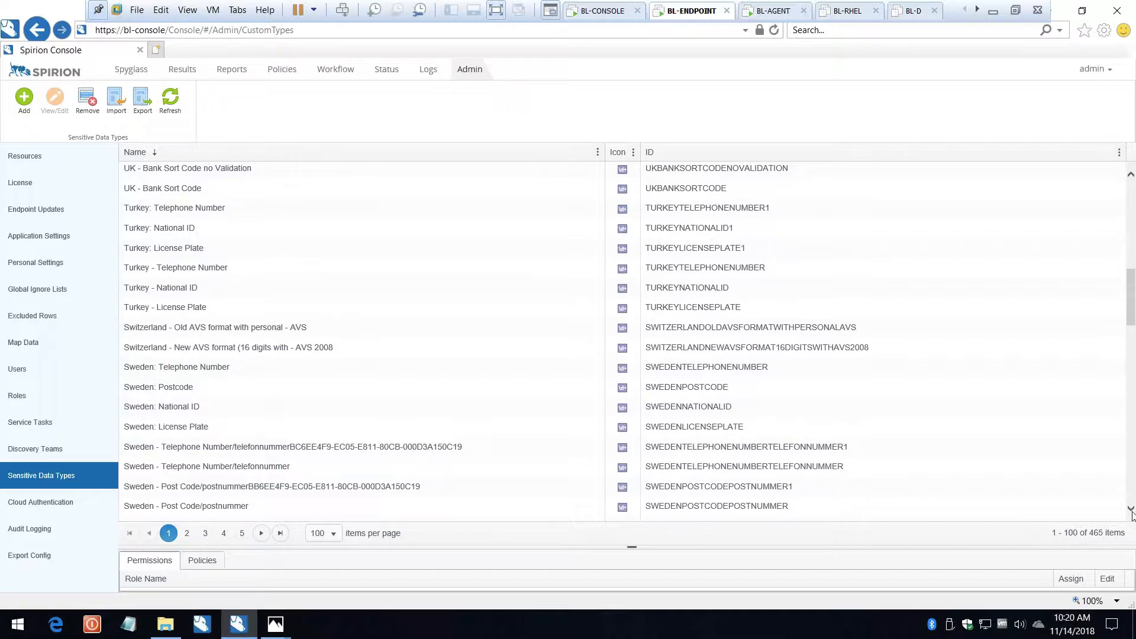
Look through the remaining sensitive data types on this page, from Sweden, Spain, Slovenia and Slovakia to the SDD and Romania entries.
{"action": "left_click", "coordinate": [1132, 512]}
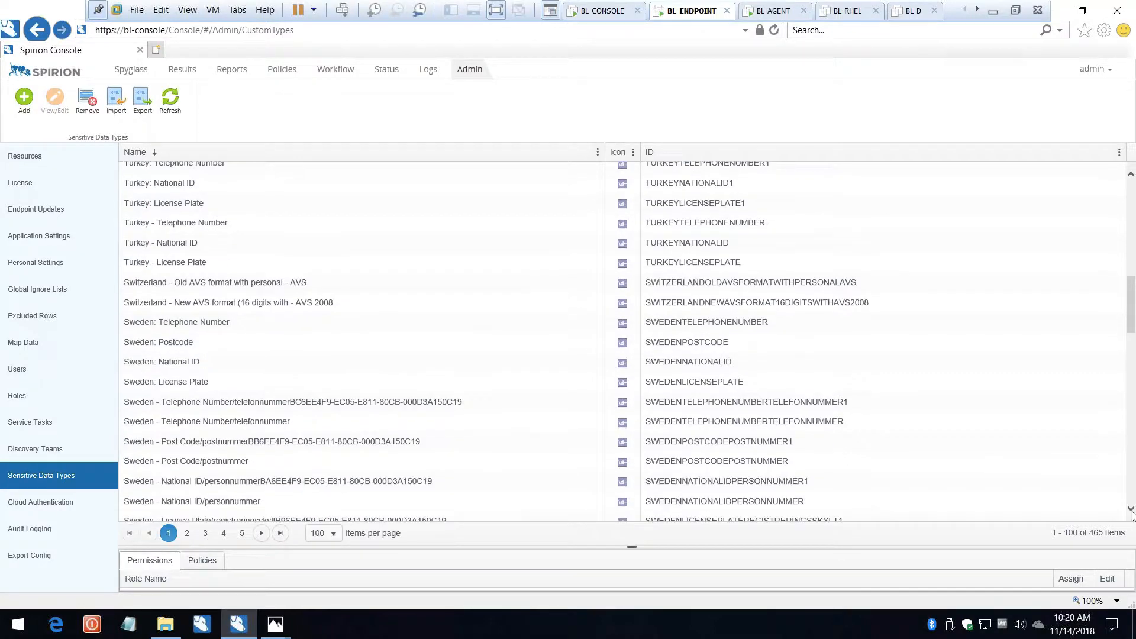
{"action": "left_click", "coordinate": [1132, 511]}
{"action": "left_click", "coordinate": [1131, 512]}
{"action": "left_click", "coordinate": [1131, 511]}
{"action": "left_click", "coordinate": [1132, 512]}
{"action": "left_click", "coordinate": [1131, 511]}
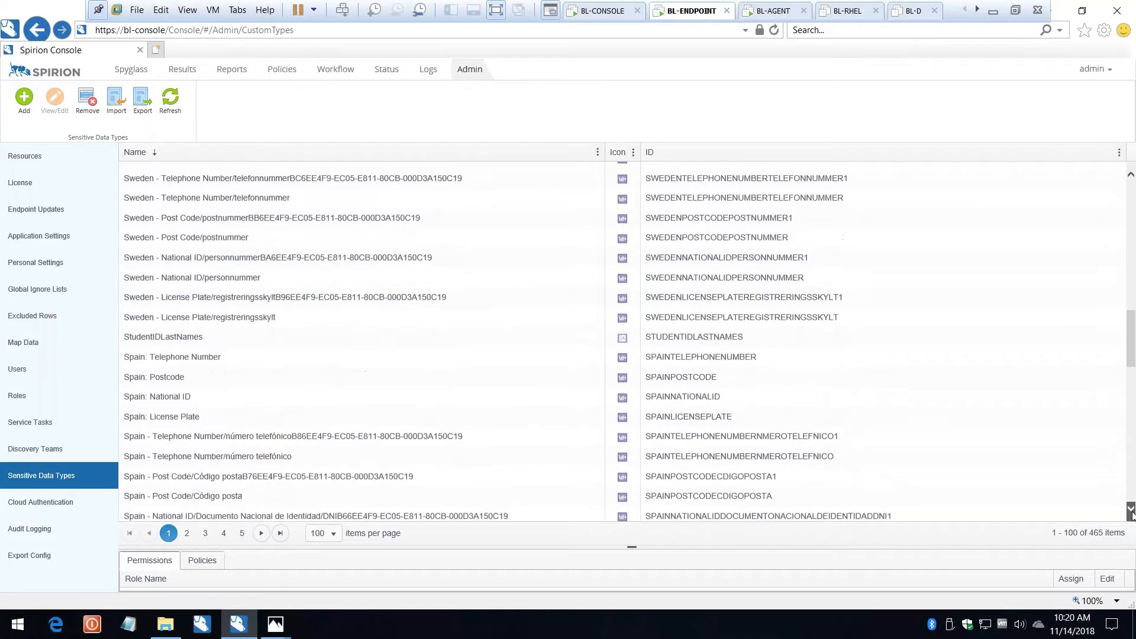
{"action": "left_click", "coordinate": [1131, 512]}
{"action": "left_click", "coordinate": [1131, 512]}
{"action": "left_click", "coordinate": [1131, 511]}
{"action": "left_click", "coordinate": [1131, 512]}
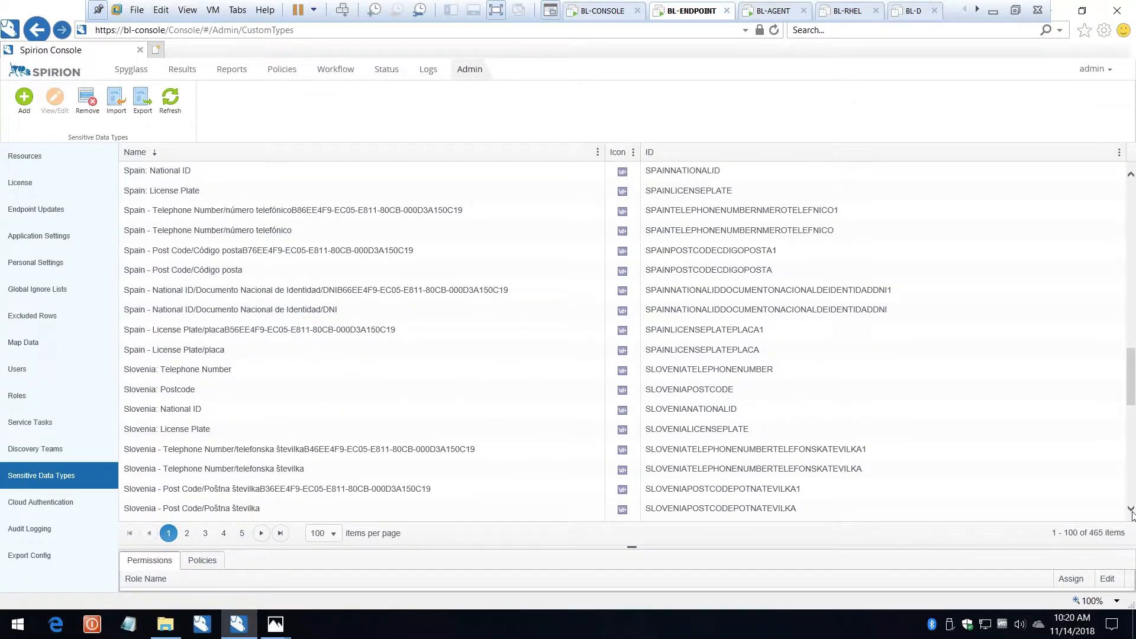
{"action": "left_click", "coordinate": [1132, 512]}
{"action": "left_click", "coordinate": [1132, 512]}
{"action": "left_click", "coordinate": [1131, 512]}
{"action": "left_click", "coordinate": [1131, 512]}
{"action": "left_click", "coordinate": [1131, 512]}
{"action": "left_click", "coordinate": [1131, 512]}
{"action": "left_click", "coordinate": [1132, 512]}
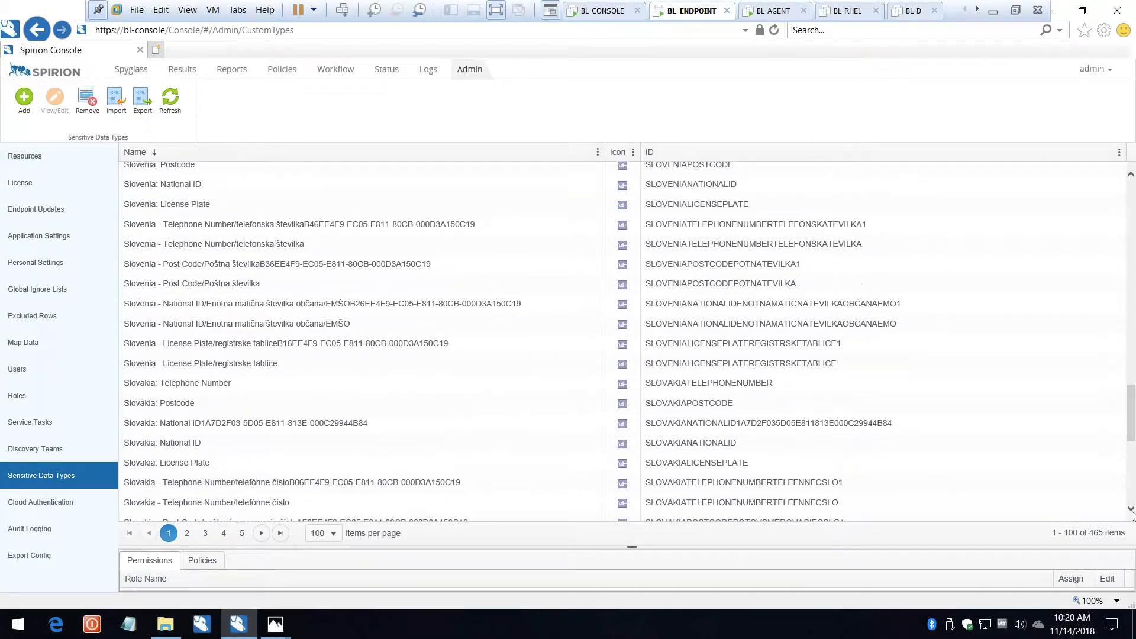
{"action": "left_click", "coordinate": [1131, 510]}
{"action": "left_click", "coordinate": [1132, 510]}
{"action": "left_click", "coordinate": [1132, 510]}
{"action": "left_click", "coordinate": [1131, 510]}
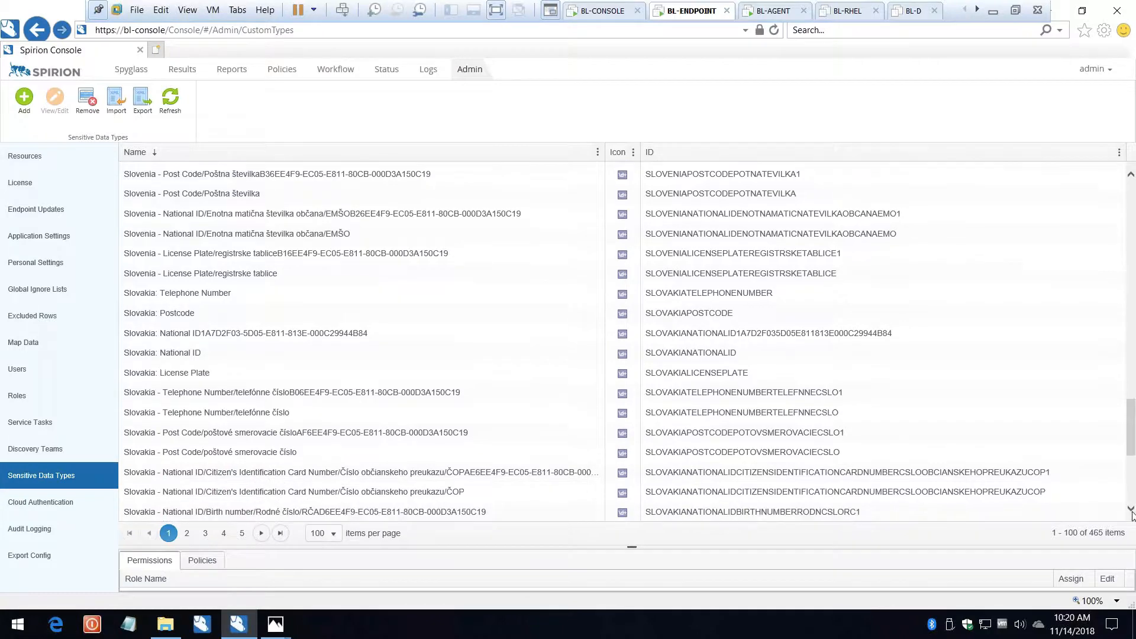
{"action": "left_click", "coordinate": [1132, 510]}
{"action": "left_click", "coordinate": [1131, 510]}
{"action": "left_click", "coordinate": [1131, 510]}
{"action": "left_click", "coordinate": [1131, 510]}
{"action": "left_click", "coordinate": [1131, 510]}
{"action": "left_click", "coordinate": [1132, 510]}
{"action": "left_click", "coordinate": [1132, 510]}
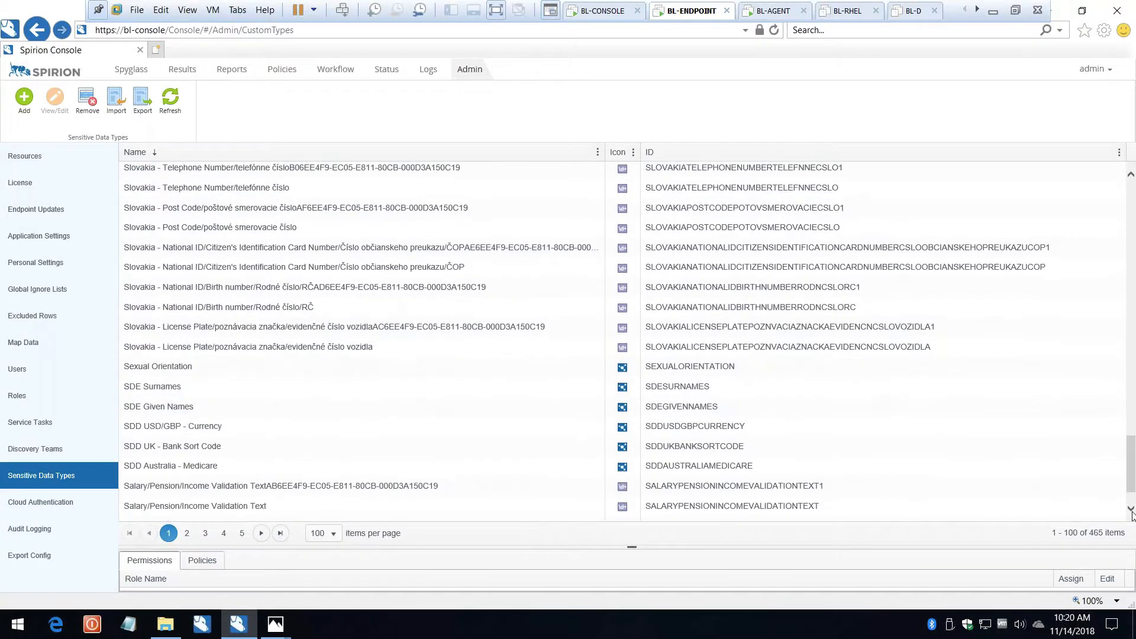
{"action": "mouse_move", "coordinate": [1133, 472]}
{"action": "left_mouse_down"}
{"action": "mouse_move", "coordinate": [1133, 449]}
{"action": "mouse_move", "coordinate": [1132, 484]}
{"action": "left_mouse_up"}
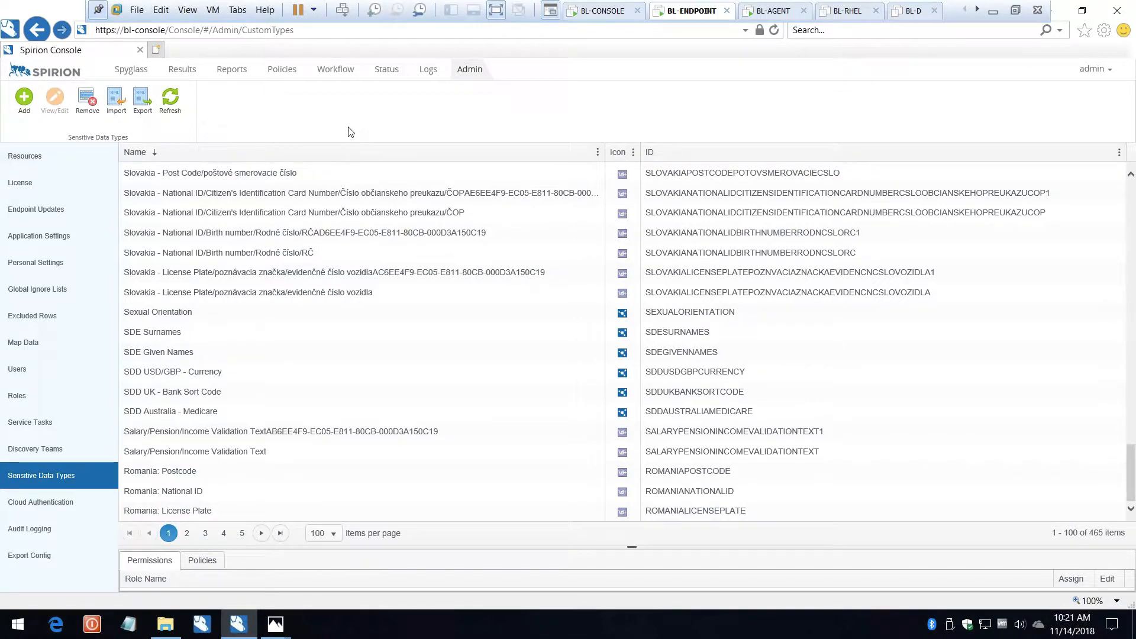
Start adding a sensitive data type and review the fields for the Keyword, Regular Expression, Dictionary and Exact Match types.
{"action": "left_click", "coordinate": [25, 99]}
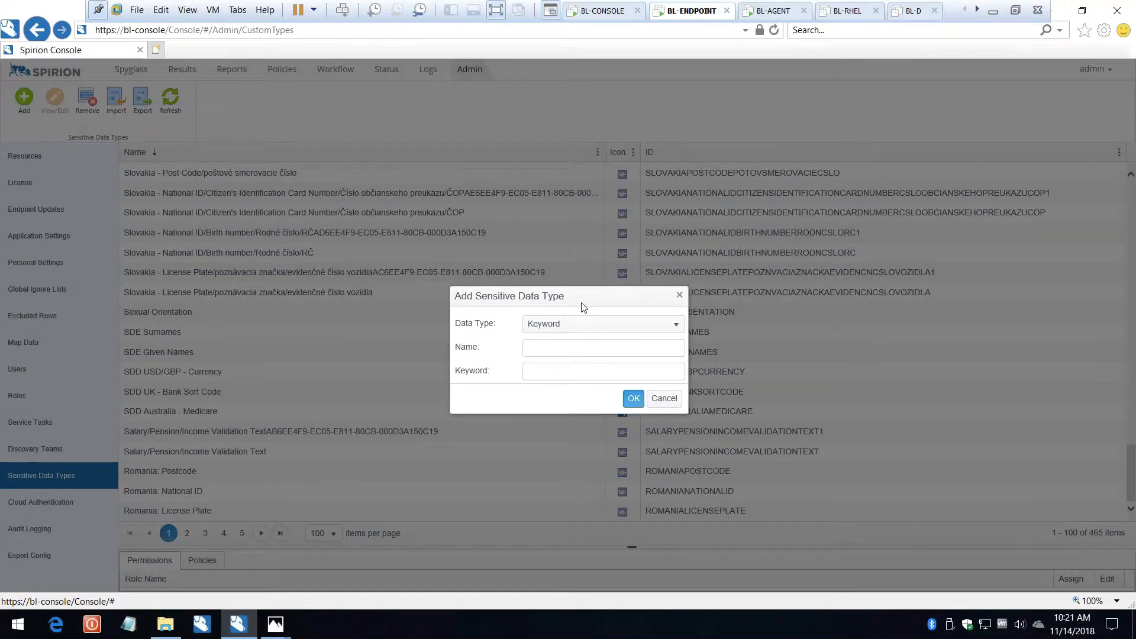
{"action": "left_click", "coordinate": [659, 329]}
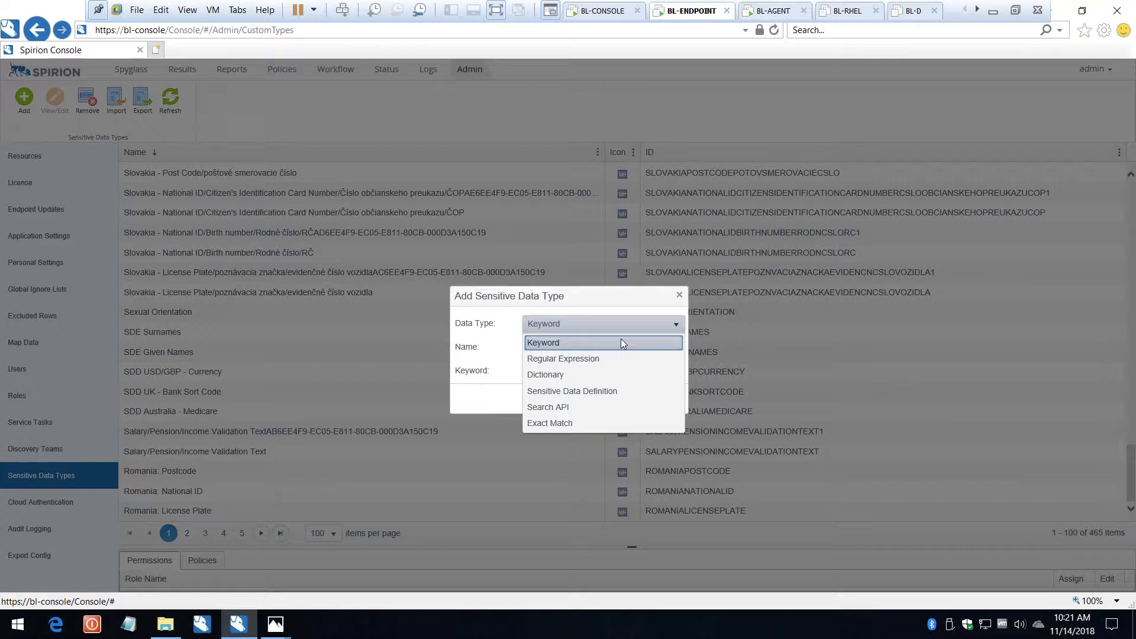
{"action": "left_click", "coordinate": [582, 360]}
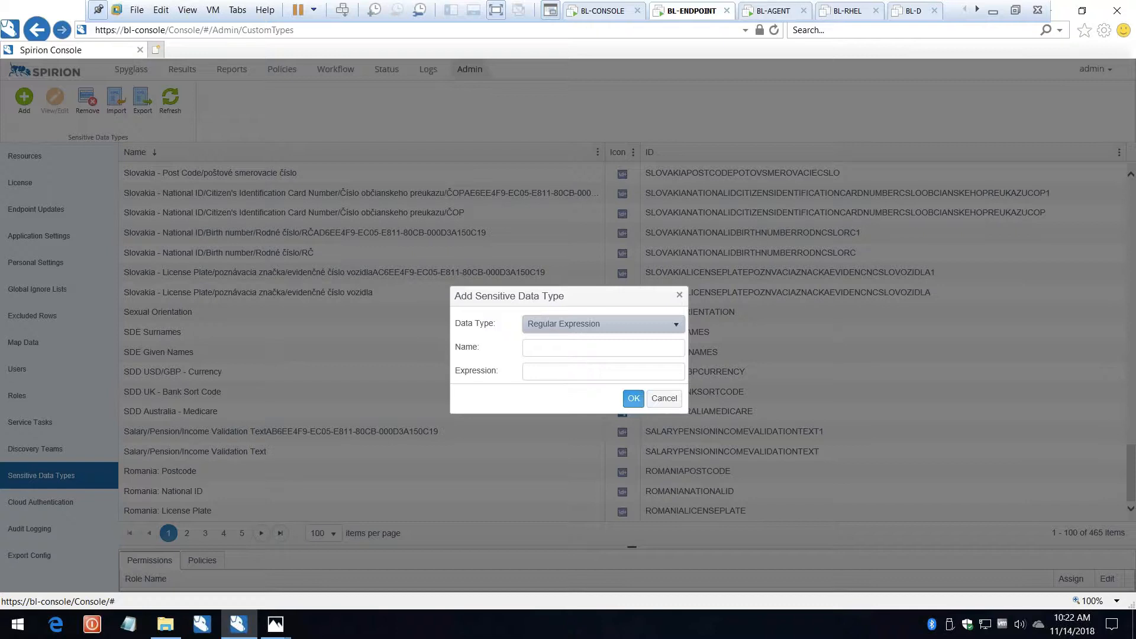
{"action": "left_click", "coordinate": [597, 324]}
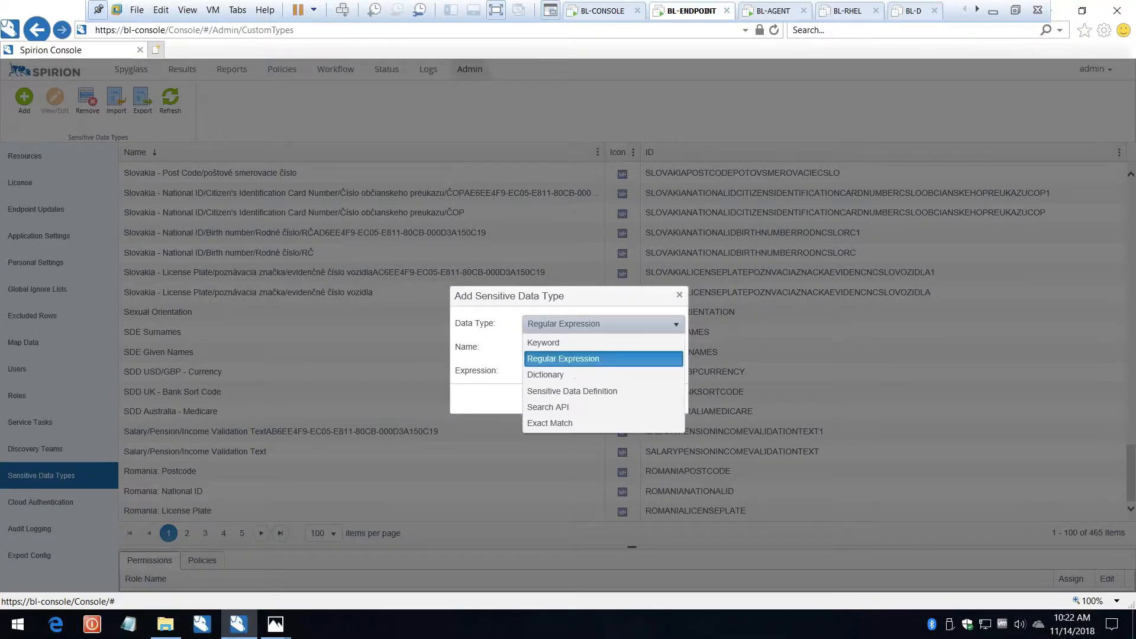
{"action": "left_click", "coordinate": [583, 376]}
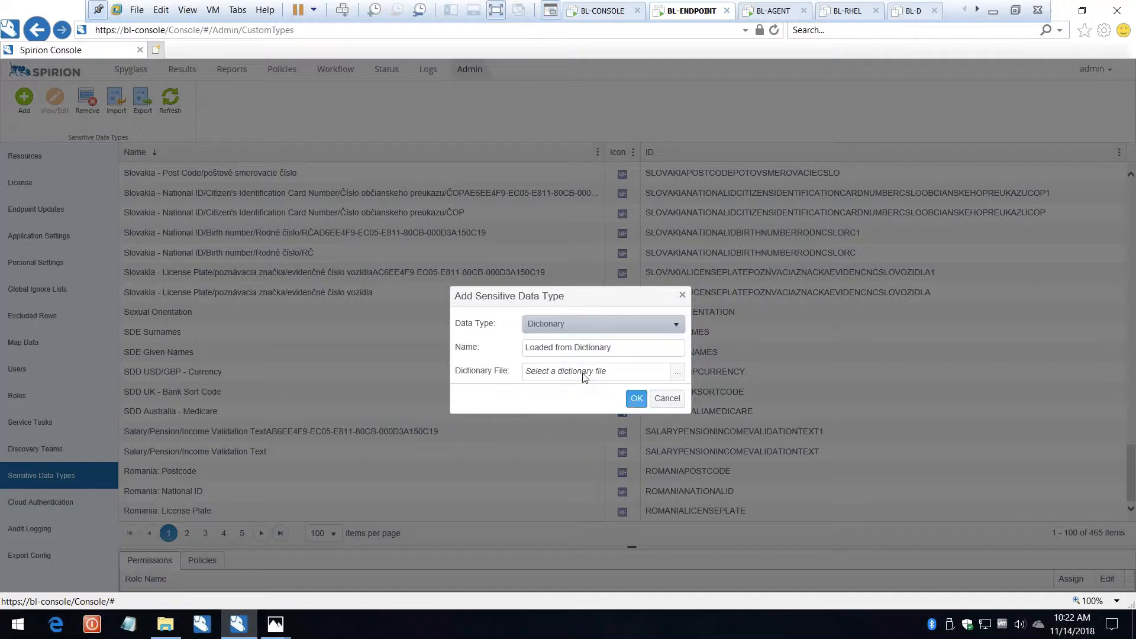
{"action": "left_click", "coordinate": [577, 328]}
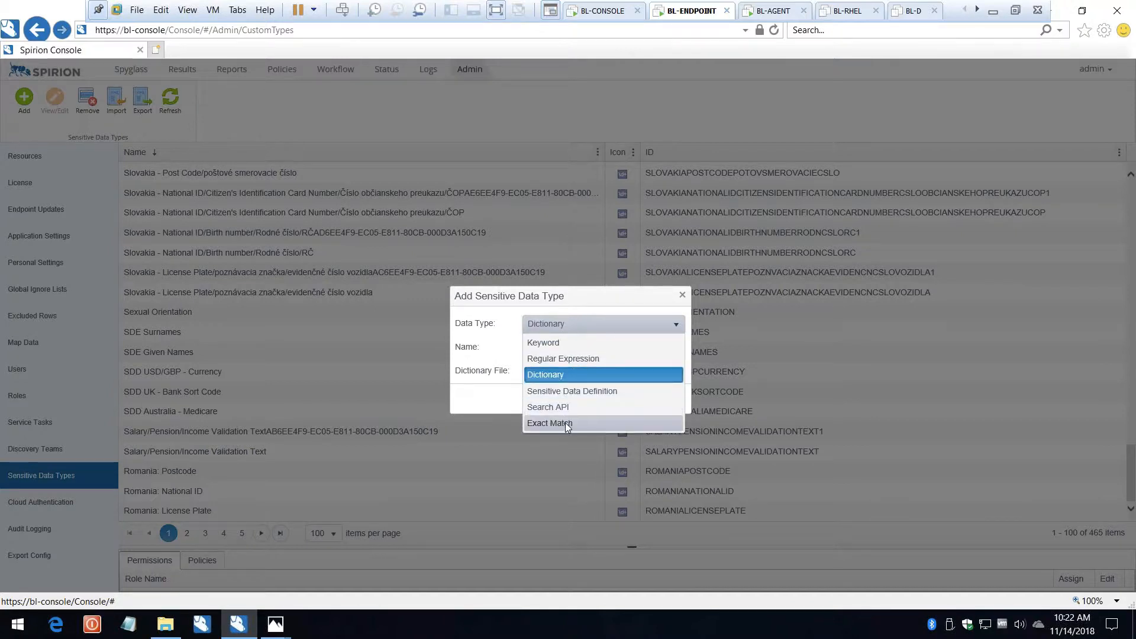
{"action": "left_click", "coordinate": [566, 423]}
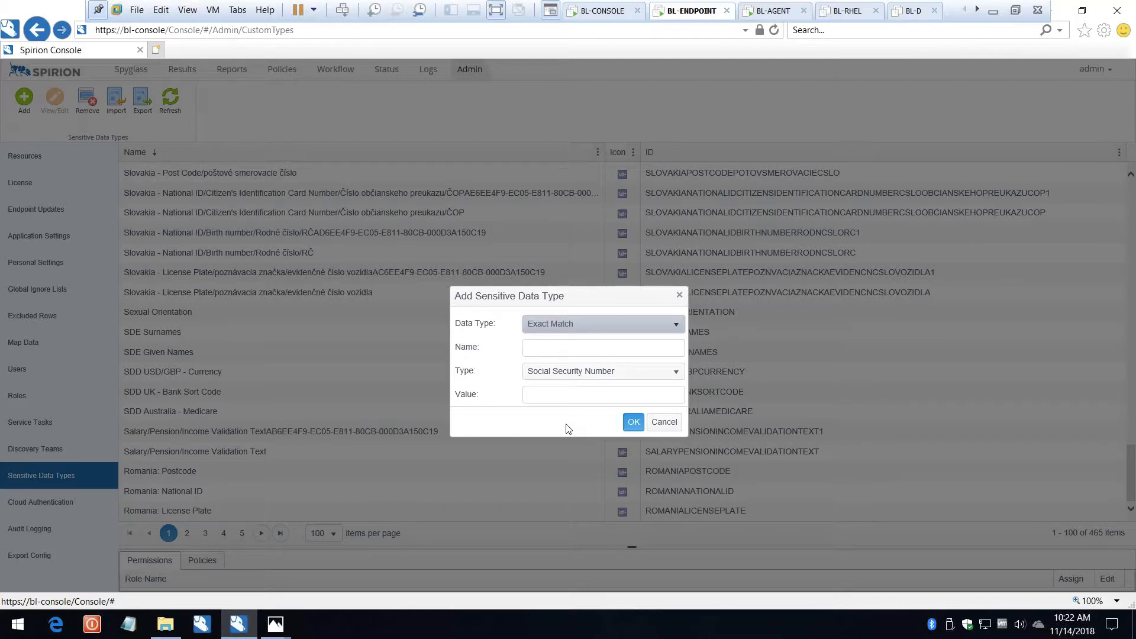
Switch the data type to Sensitive Data Definition and choose Credit Card Number as the first type in its definition.
{"action": "left_click", "coordinate": [608, 333]}
{"action": "left_click", "coordinate": [591, 392]}
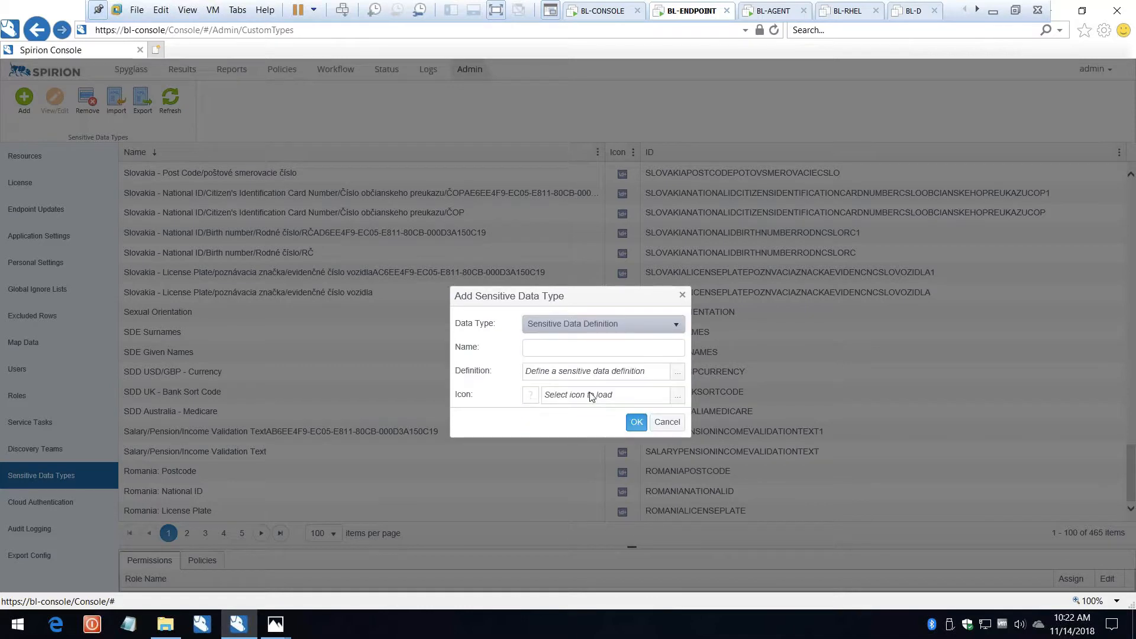
{"action": "left_click", "coordinate": [677, 374]}
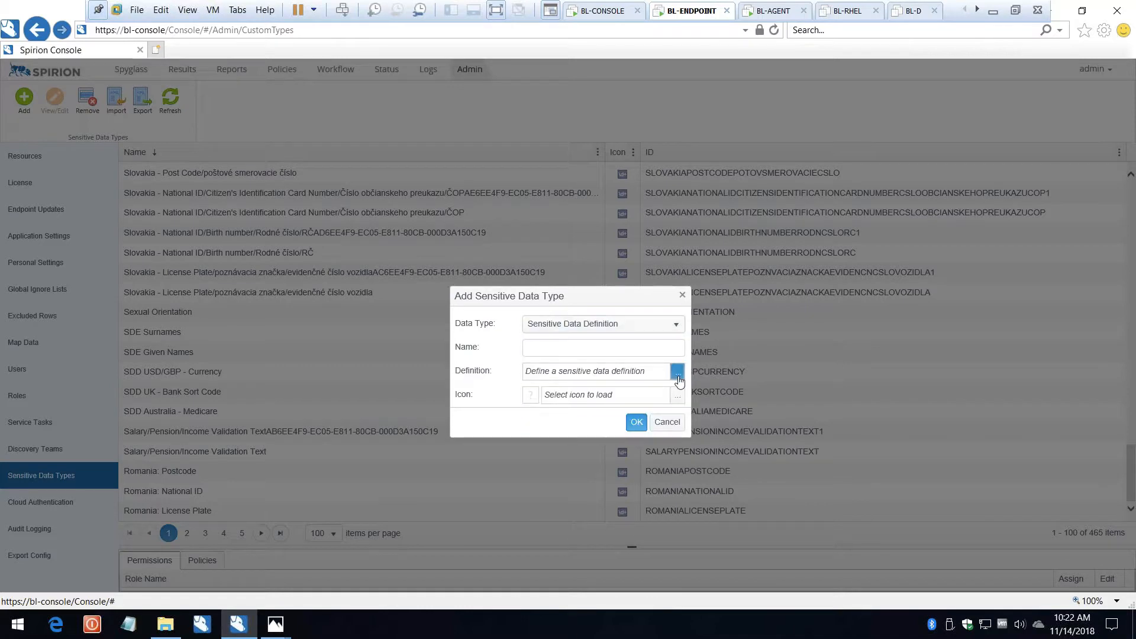
{"action": "left_click", "coordinate": [677, 373]}
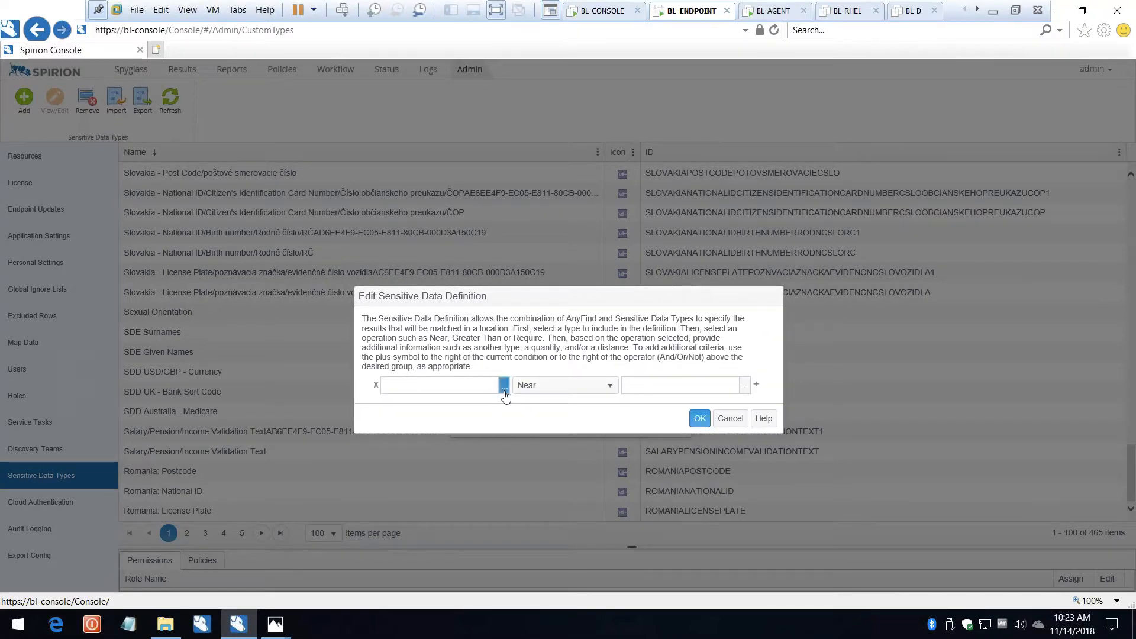
{"action": "left_click", "coordinate": [504, 391]}
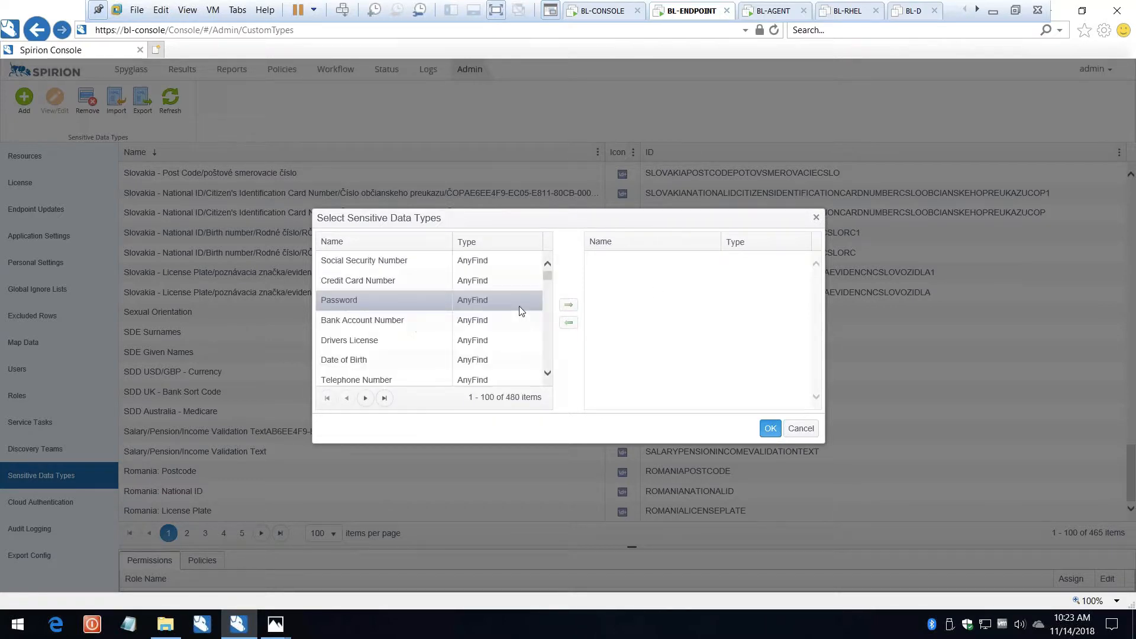
{"action": "left_click", "coordinate": [430, 279]}
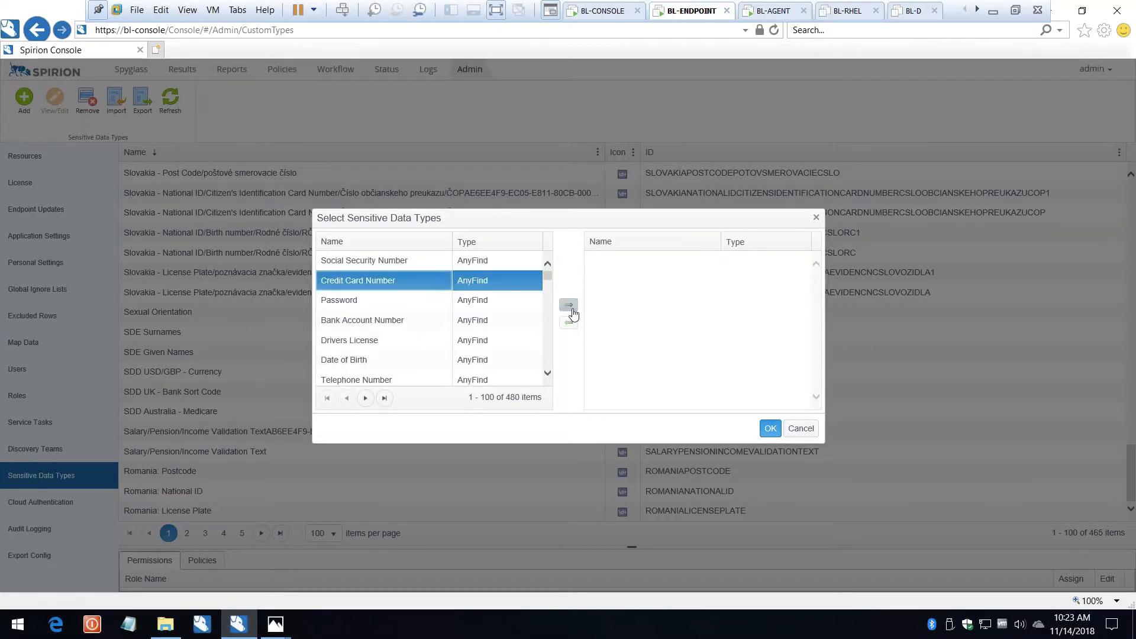
{"action": "left_click", "coordinate": [568, 305]}
{"action": "left_click", "coordinate": [769, 430]}
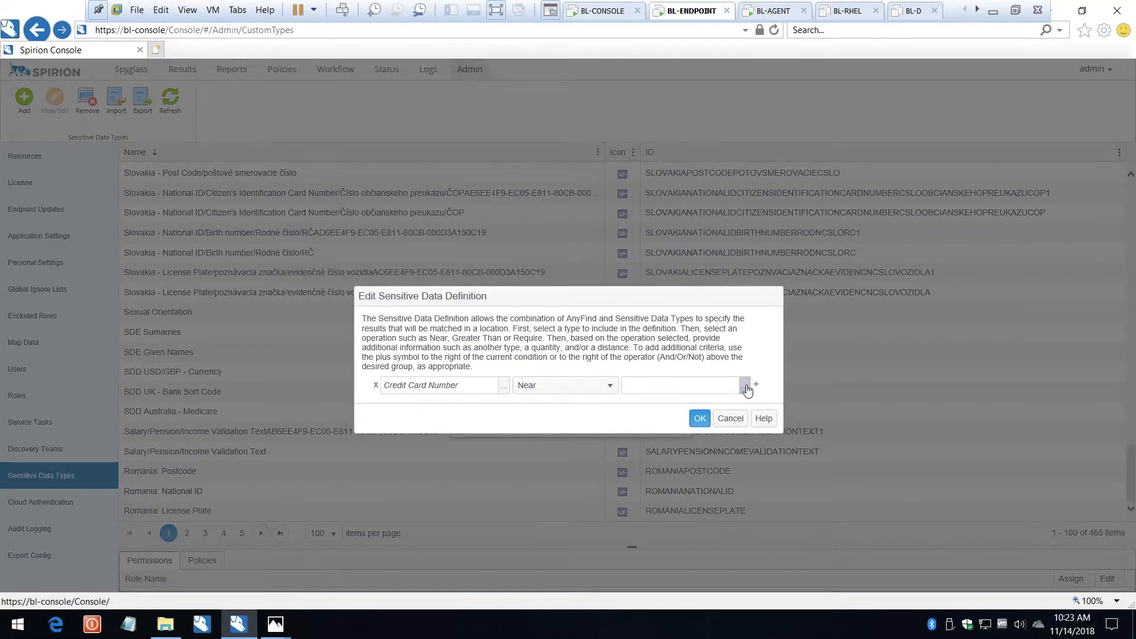
Complete the Near condition with the Canada - Post Code regular expression and accept the definition.
{"action": "left_click", "coordinate": [745, 386]}
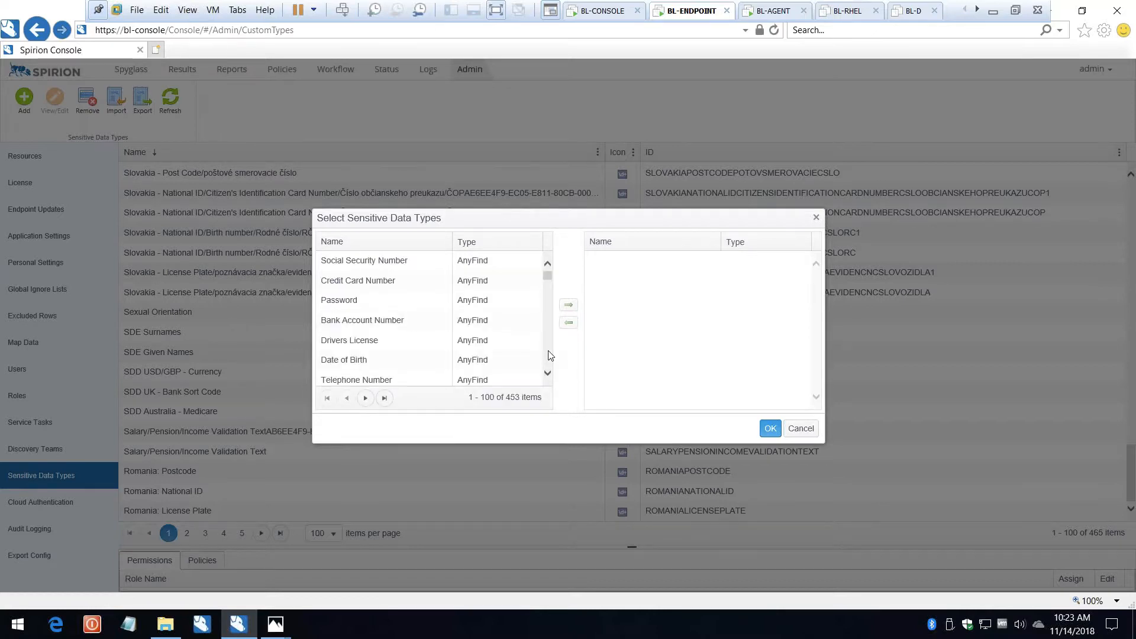
{"action": "scroll", "coordinate": [548, 355], "scroll_direction": "down", "scroll_amount": 10}
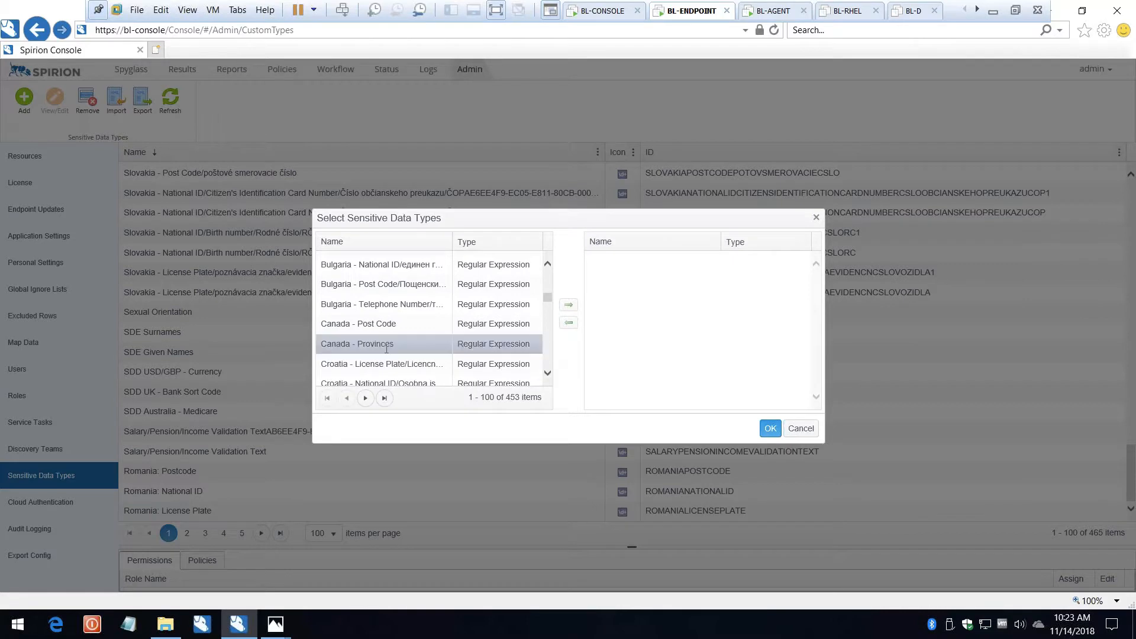
{"action": "left_click", "coordinate": [379, 323]}
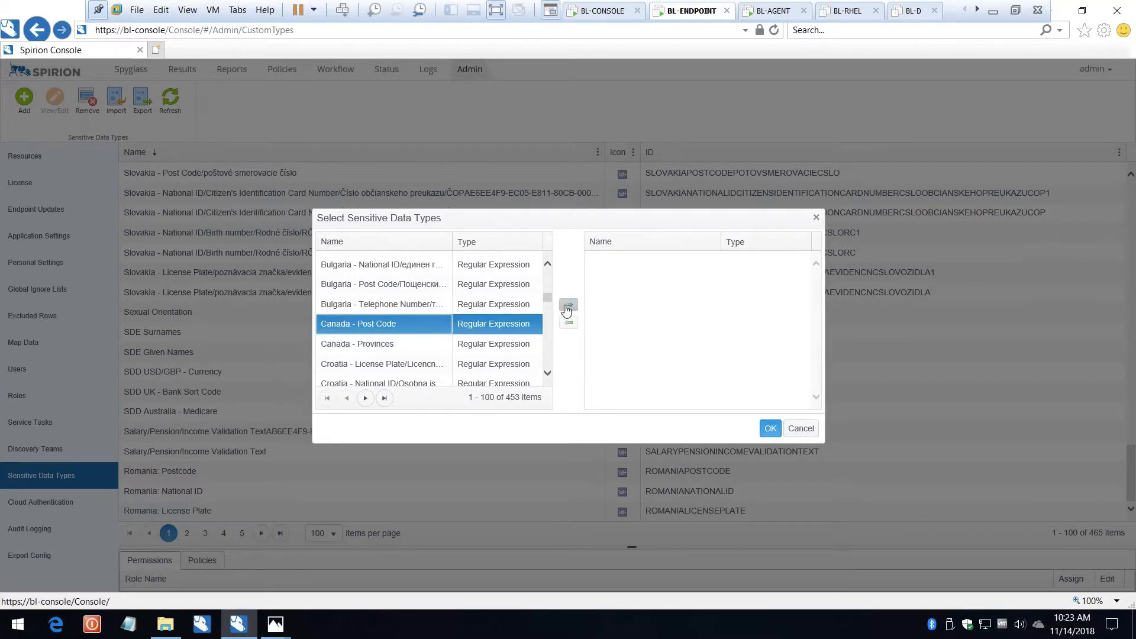
{"action": "left_click", "coordinate": [568, 305]}
{"action": "left_click", "coordinate": [769, 430]}
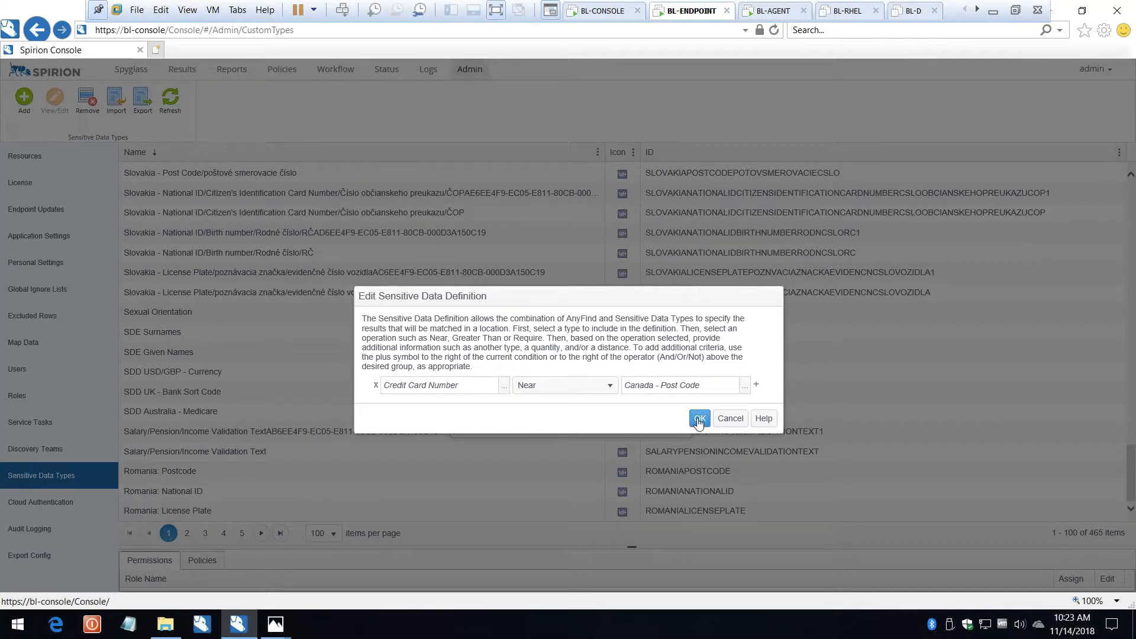
{"action": "left_click", "coordinate": [700, 418]}
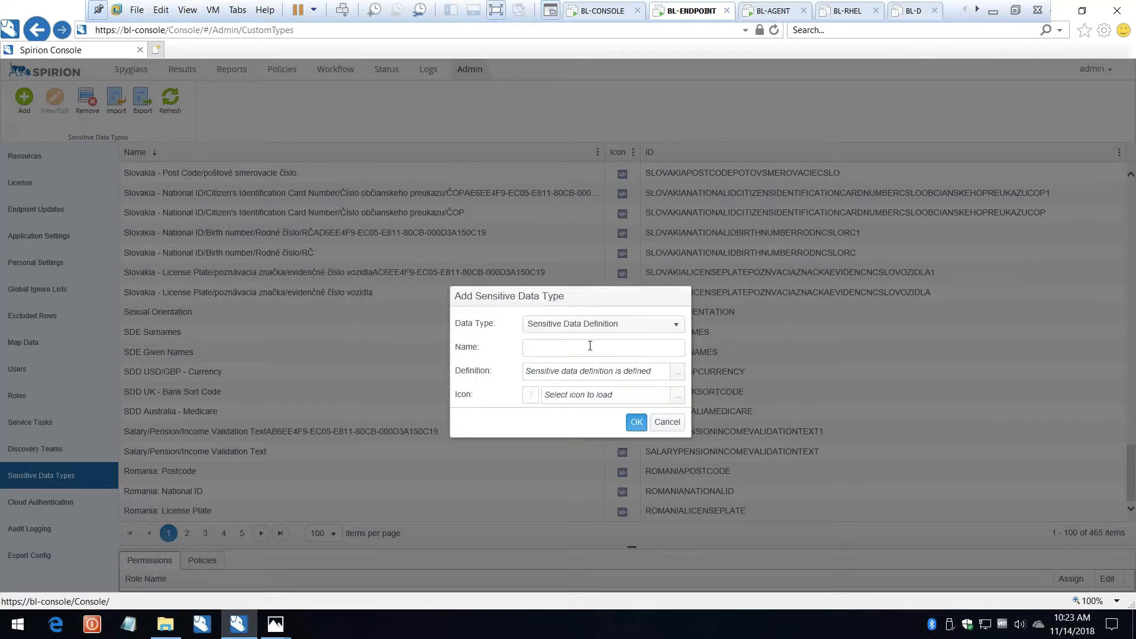
Enter a Canadian post code name for the new data type, and cancel adding it.
{"action": "left_click", "coordinate": [590, 351]}
{"action": "type", "text": "Cana"}
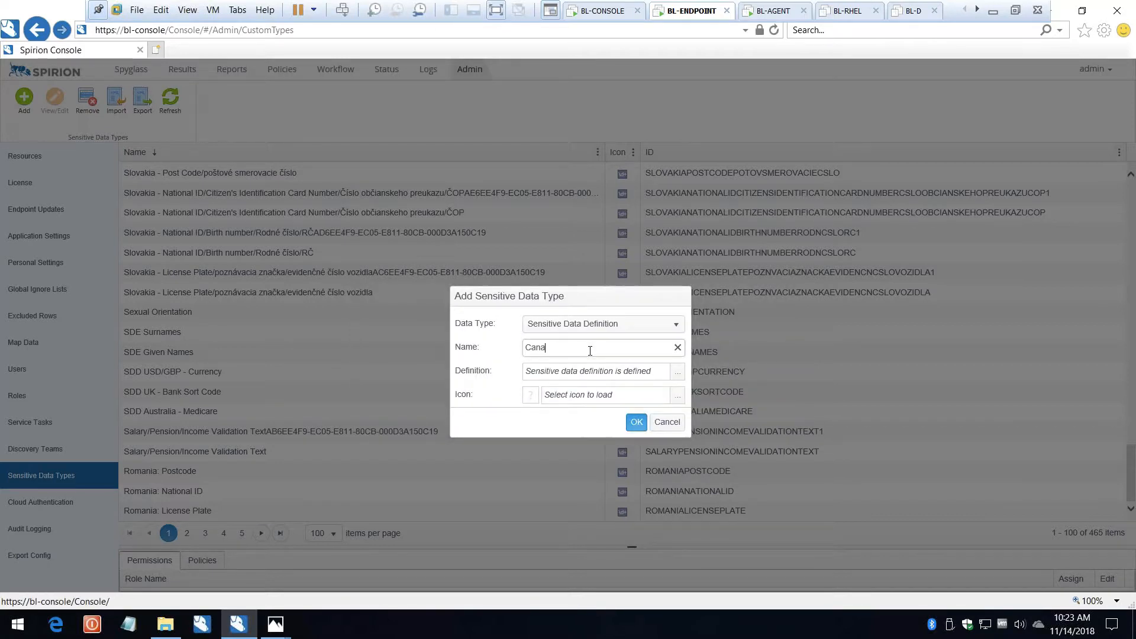
{"action": "key", "text": "BackSpace"}
{"action": "type", "text": "PostCode"}
{"action": "left_click", "coordinate": [667, 424]}
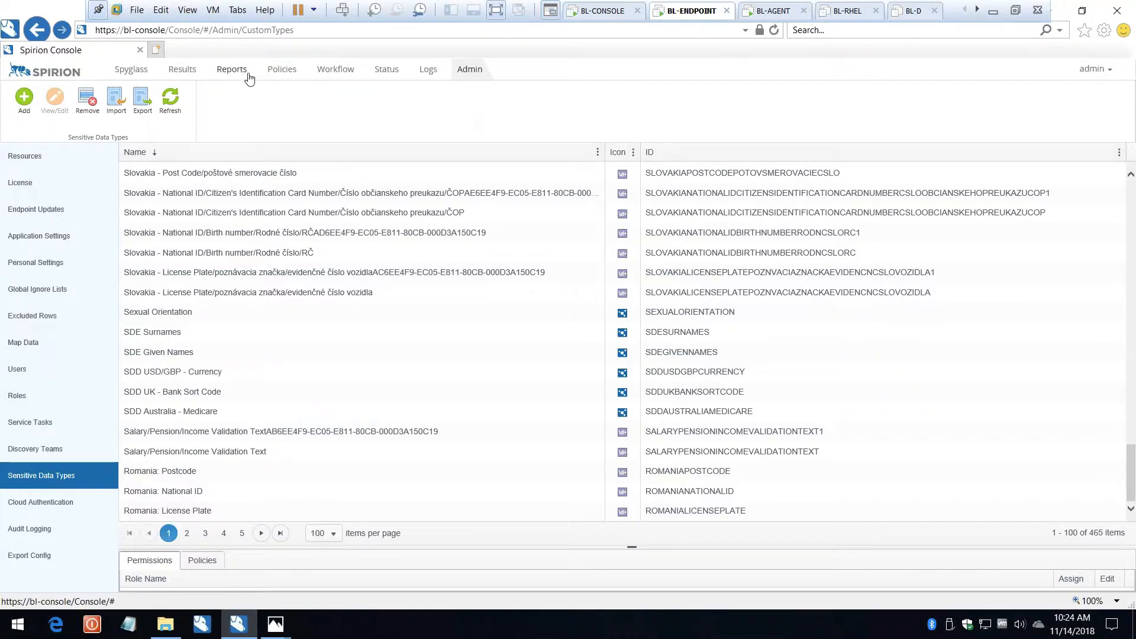
Show the workflow rules under the Critical classification and open the Critical GDPR Classifiy Rule to review its description.
{"action": "left_click", "coordinate": [322, 76]}
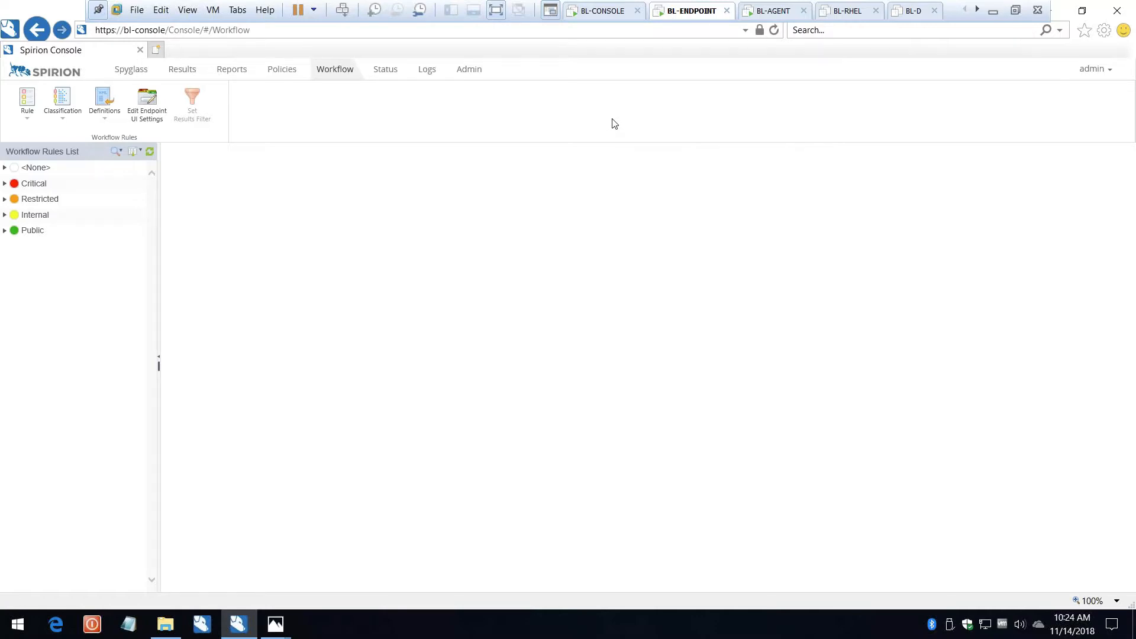
{"action": "left_click", "coordinate": [4, 185]}
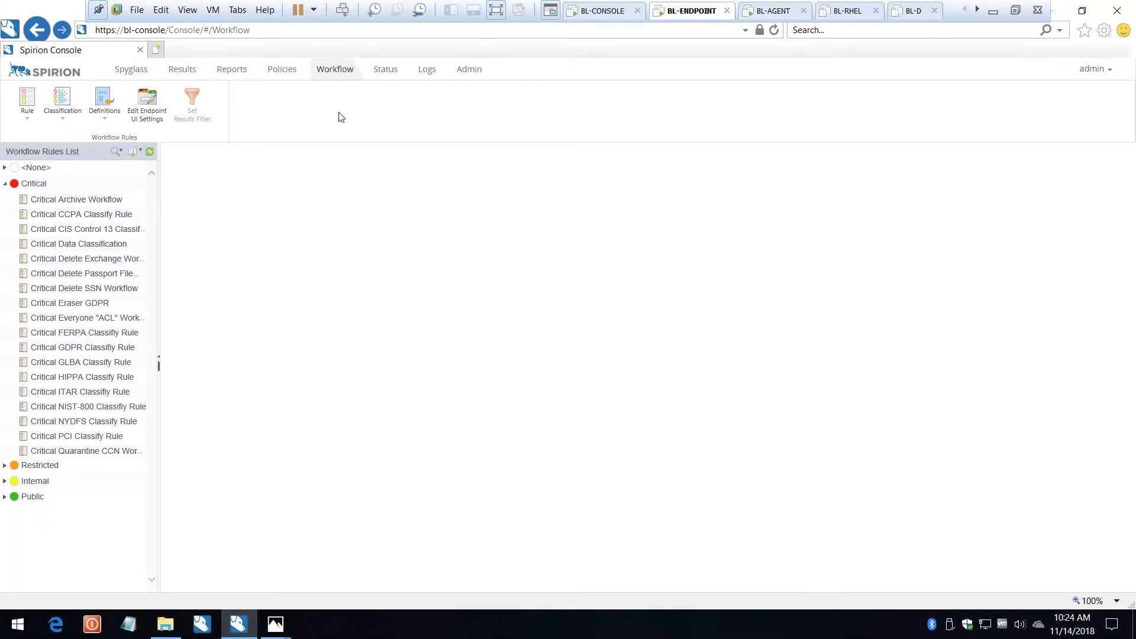
{"action": "left_click", "coordinate": [88, 351]}
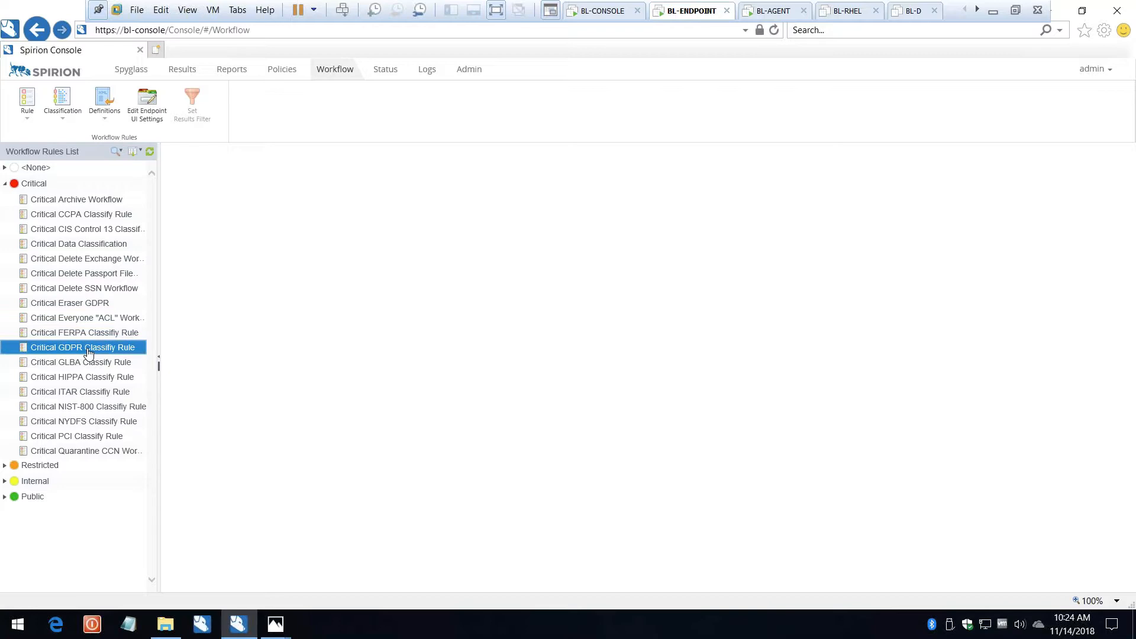
{"action": "double_click", "coordinate": [88, 350]}
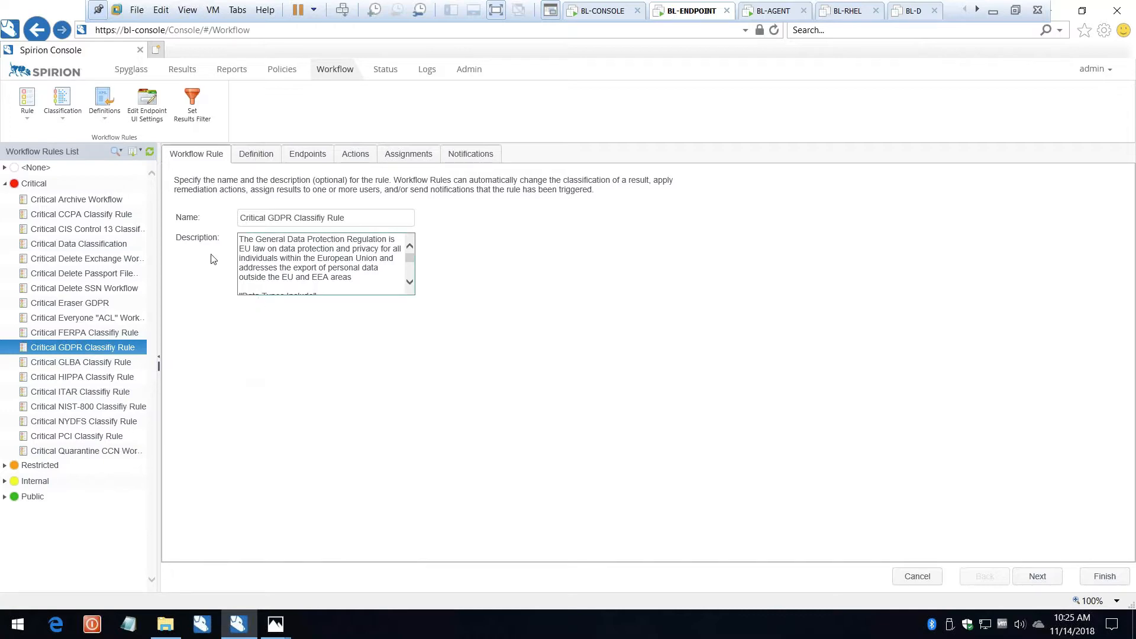
Open the Critical classification for editing, highlight its Id, and close it without changes.
{"action": "left_click", "coordinate": [44, 188]}
{"action": "right_click", "coordinate": [44, 188]}
{"action": "mouse_move", "coordinate": [112, 216]}
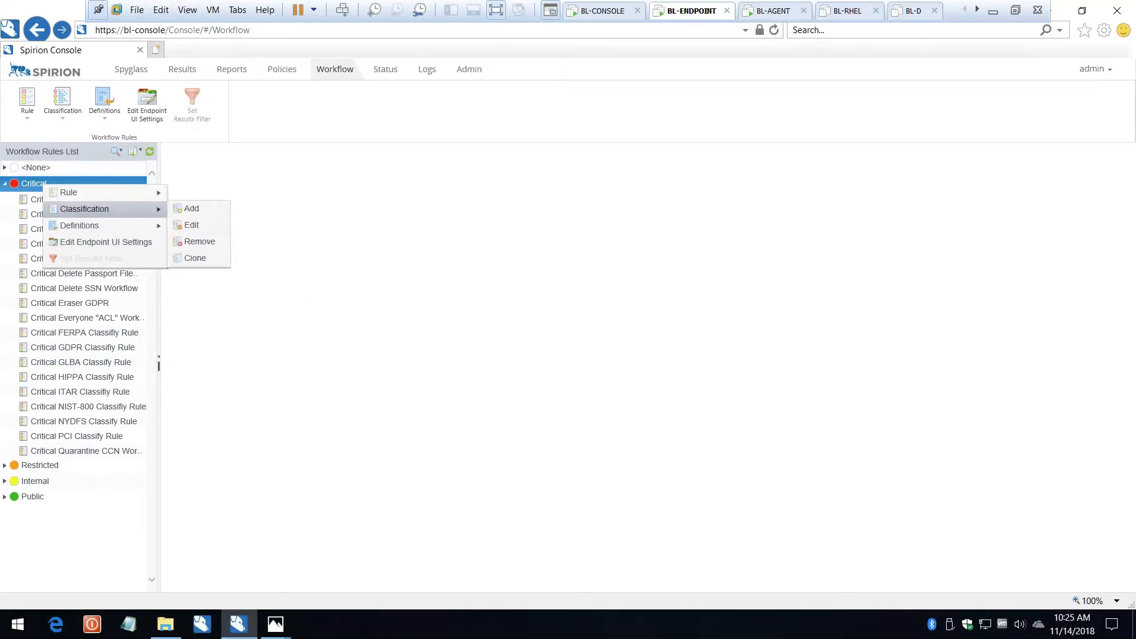
{"action": "left_click", "coordinate": [192, 225]}
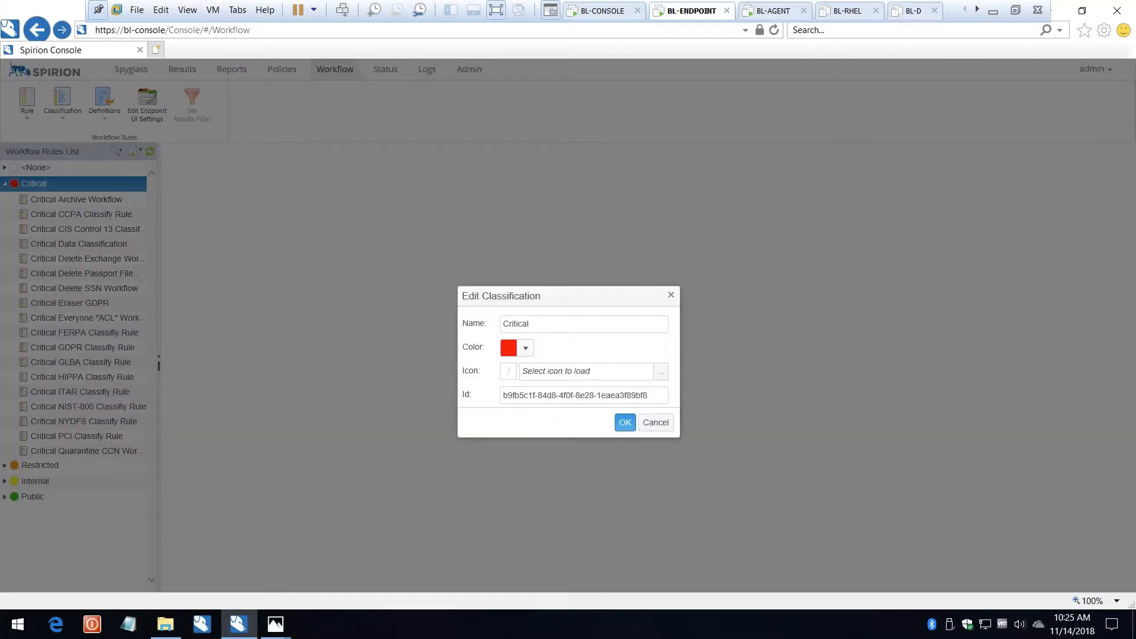
{"action": "left_click_drag", "start_coordinate": [656, 395], "coordinate": [499, 392]}
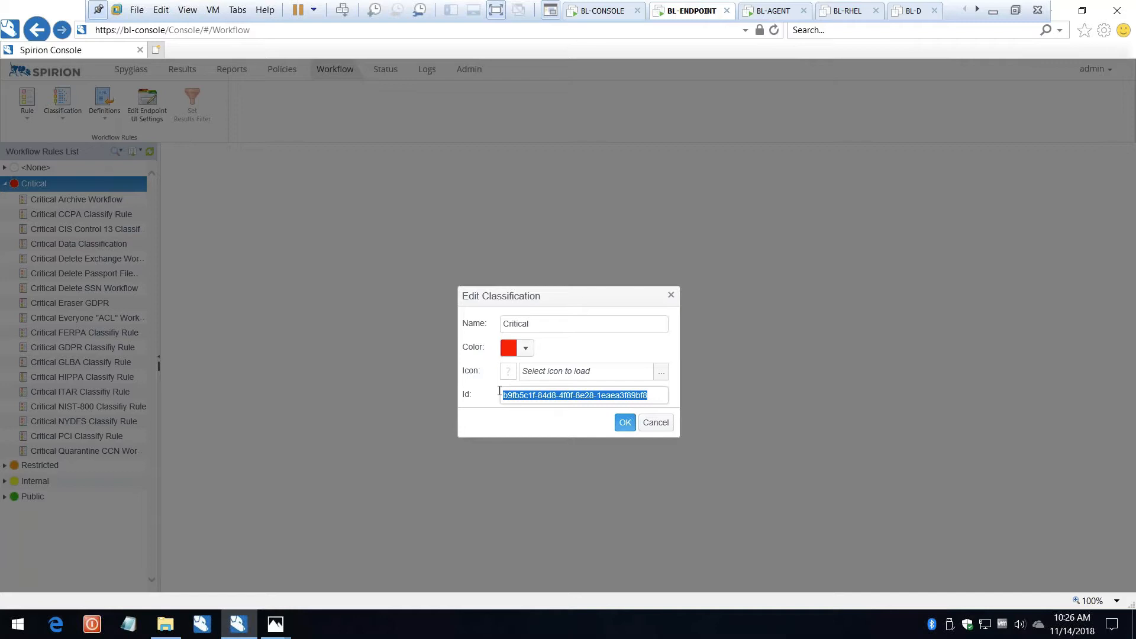
{"action": "left_click", "coordinate": [656, 422]}
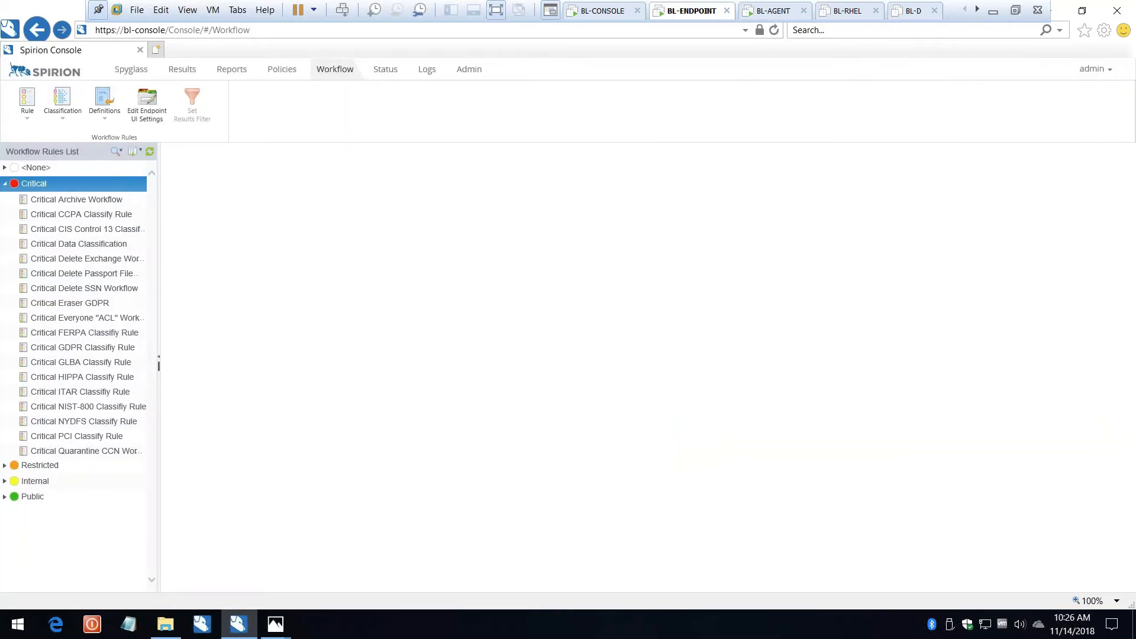
Enable a remediation action in the Critical GDPR Classifiy Rule's actions and go through the Shred, Redact and Restrict Access options.
{"action": "left_click", "coordinate": [106, 353]}
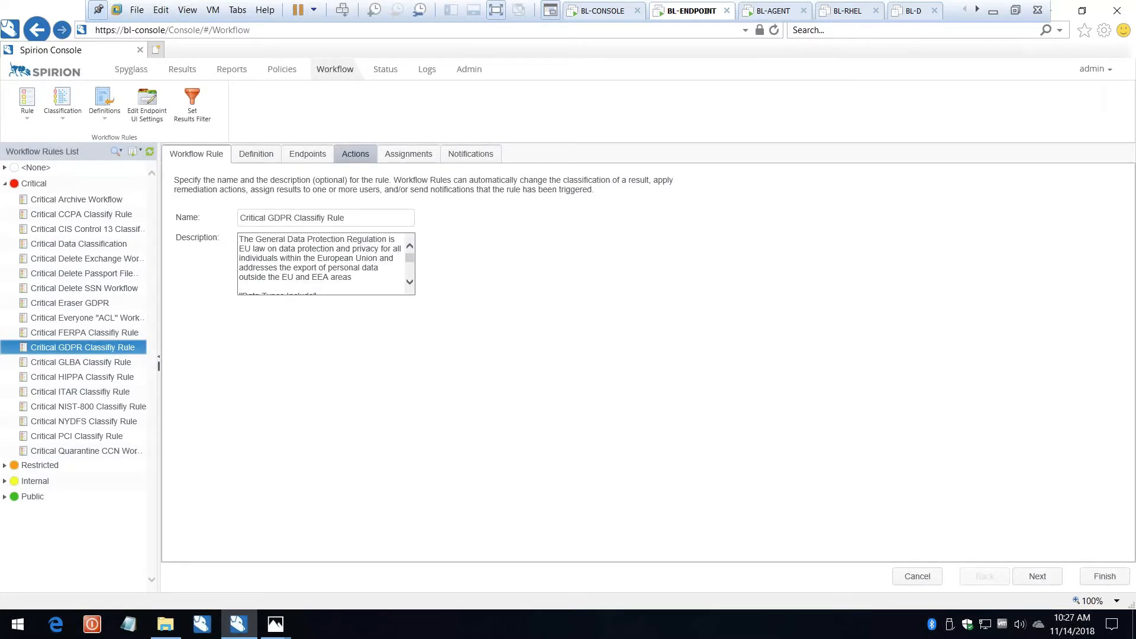
{"action": "left_click", "coordinate": [355, 154]}
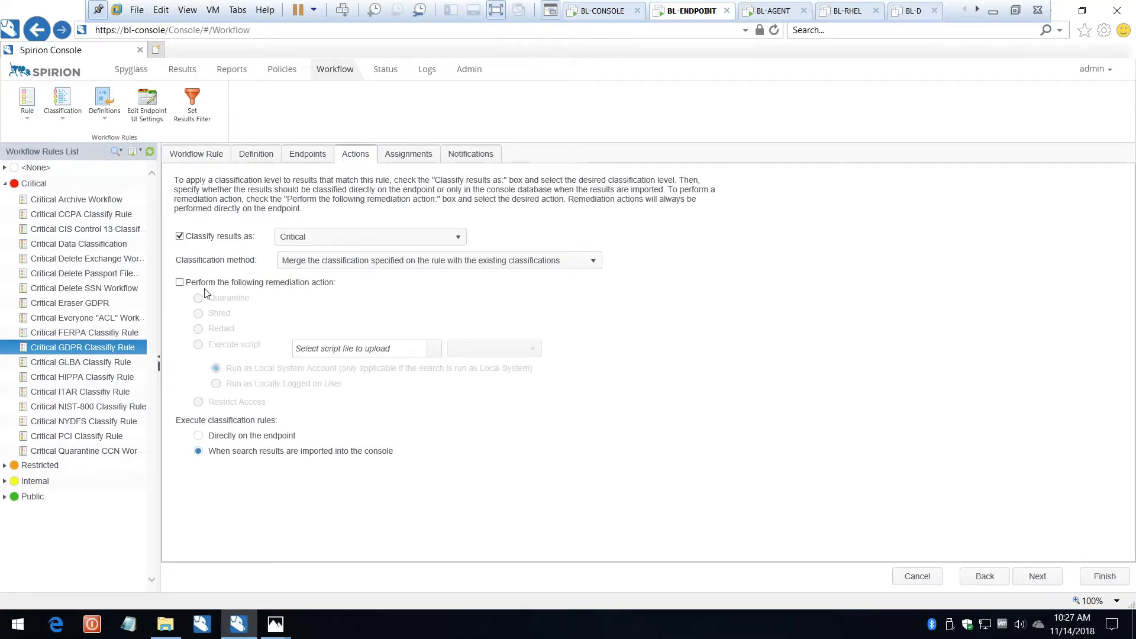
{"action": "left_click", "coordinate": [180, 282]}
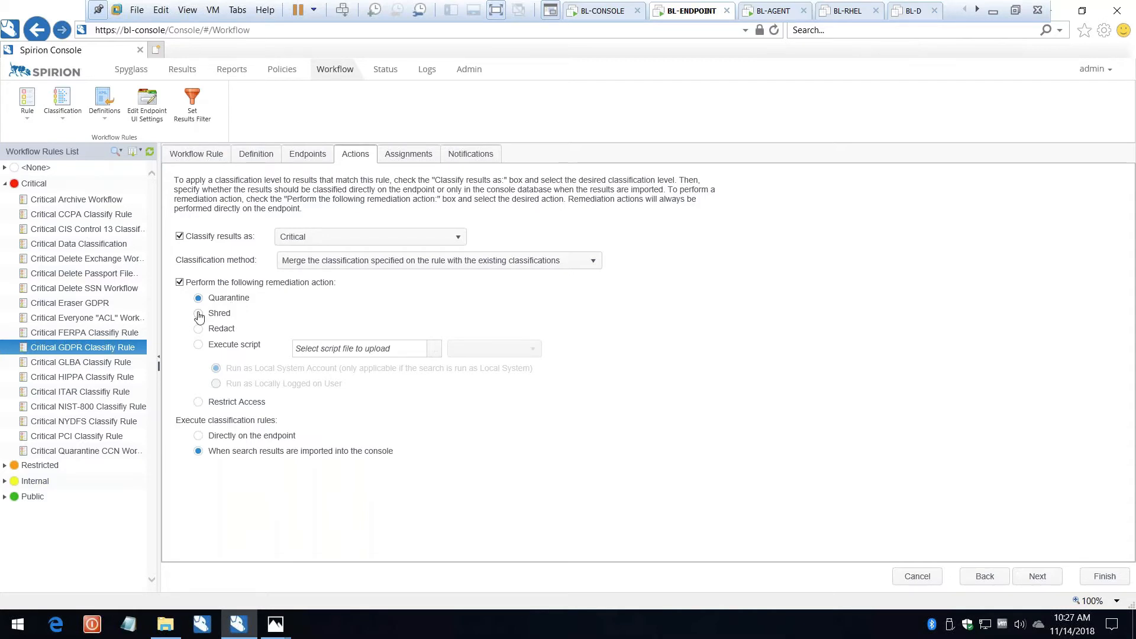
{"action": "left_click", "coordinate": [199, 314]}
{"action": "left_click", "coordinate": [200, 329]}
{"action": "left_click", "coordinate": [198, 403]}
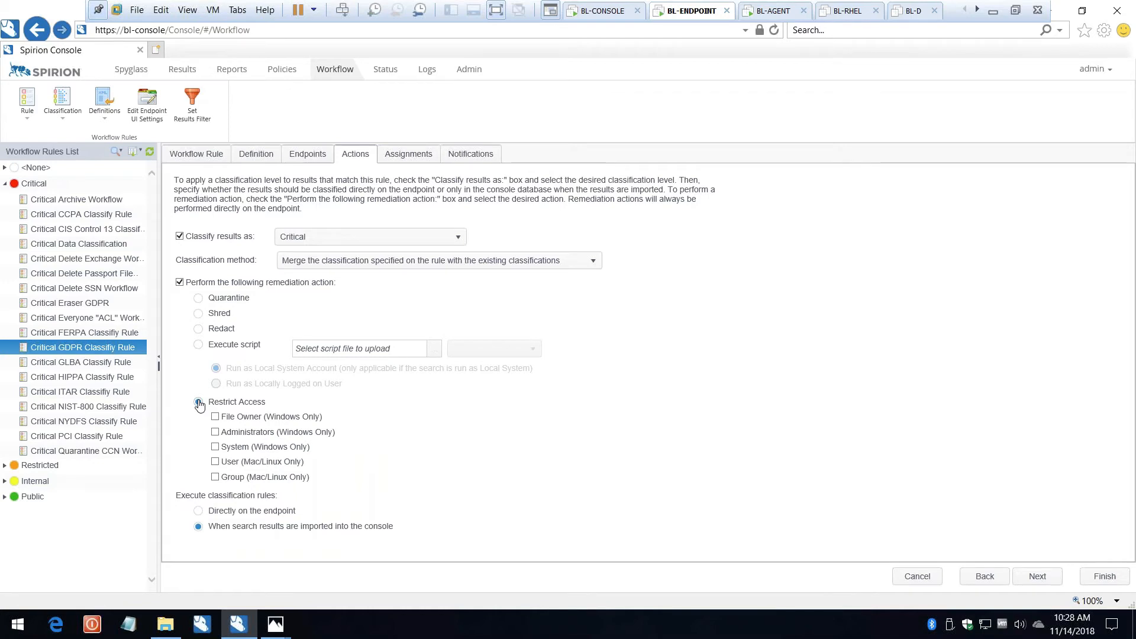
Select Execute script as the remediation action, review its script types without choosing one, and open the rule's notification settings.
{"action": "left_click", "coordinate": [198, 345]}
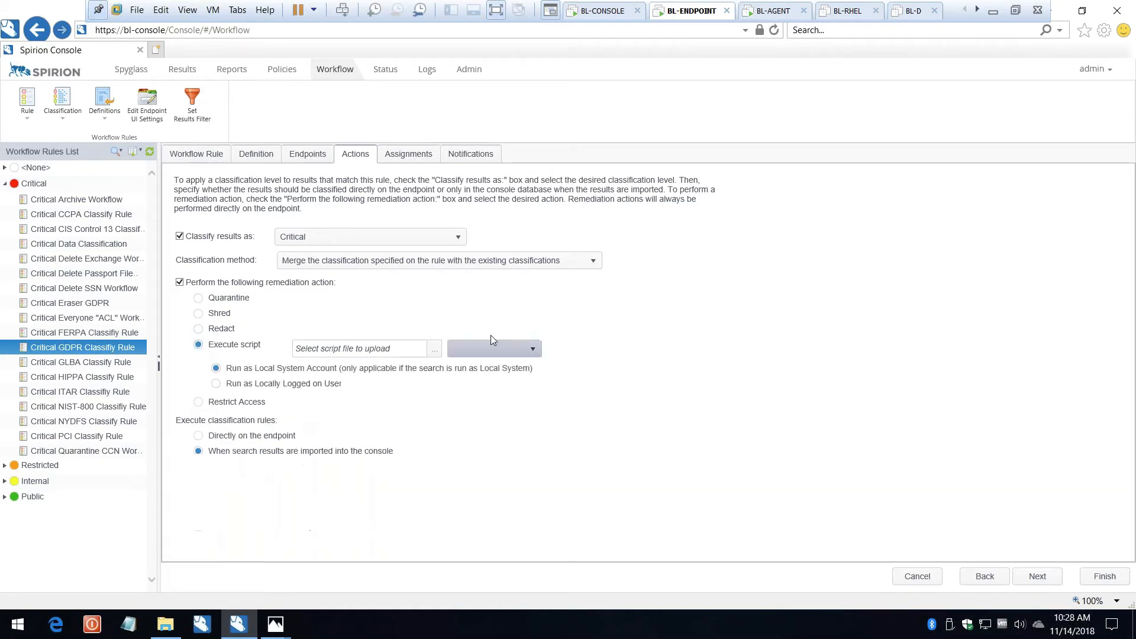
{"action": "left_click", "coordinate": [500, 353]}
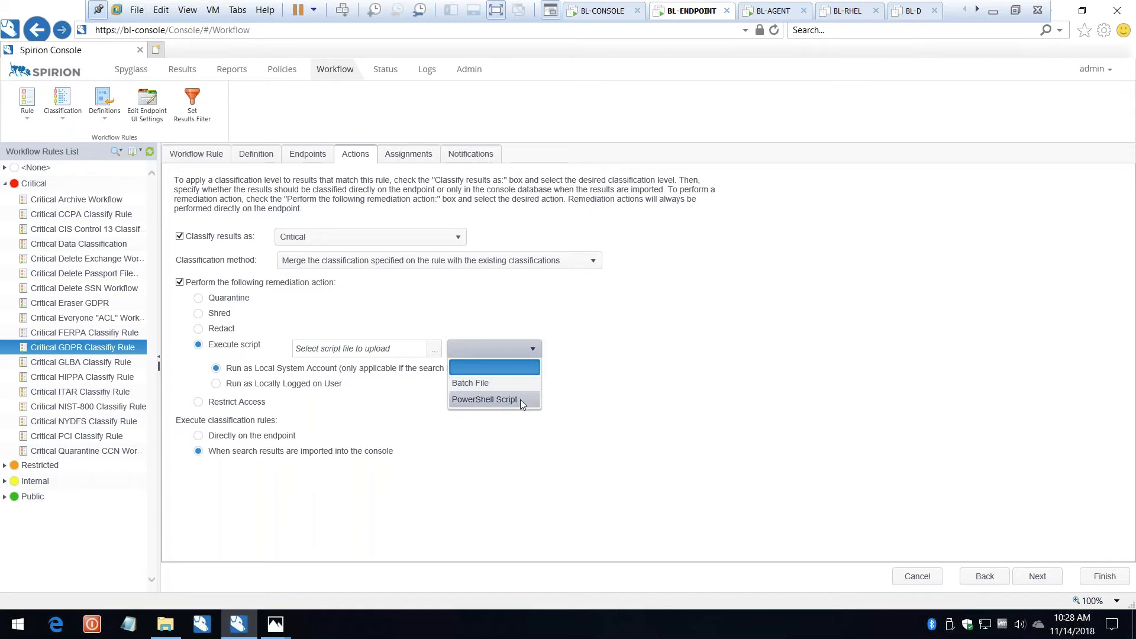
{"action": "left_click", "coordinate": [635, 342]}
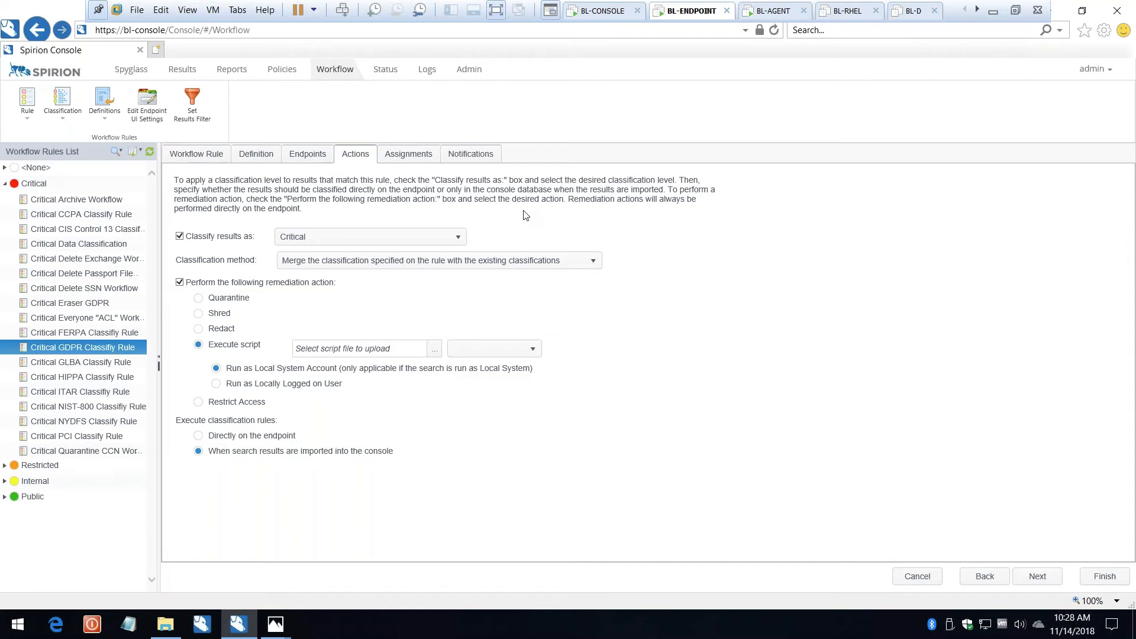
{"action": "left_click", "coordinate": [474, 160]}
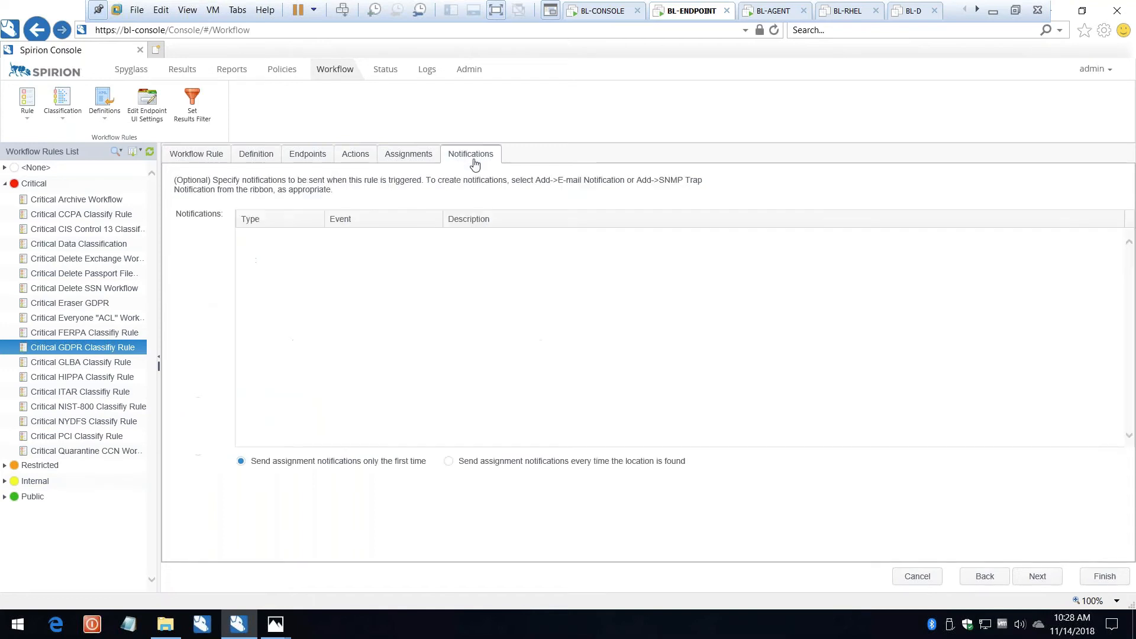